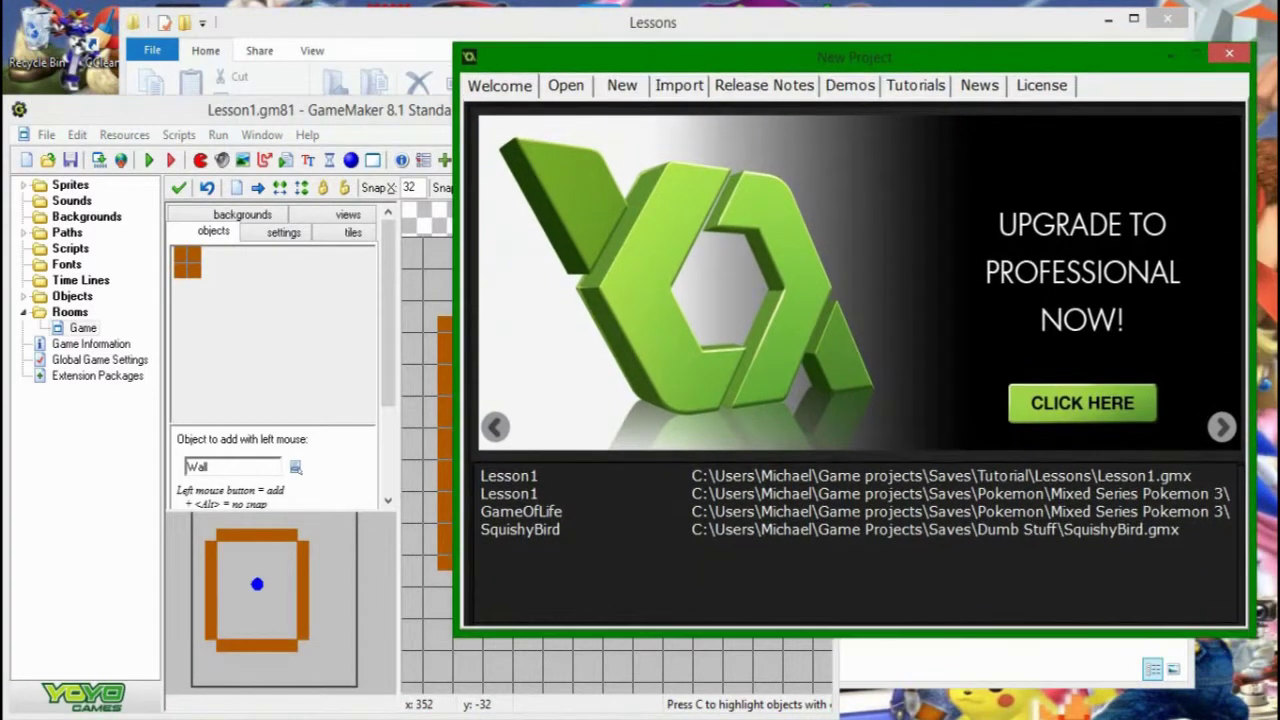
- Place the New Project window beside the GameMaker 8.1 room editor and show its listing for opening existing projects
{"action": "left_click_drag", "start_coordinate": [854, 57], "coordinate": [877, 15]}
{"action": "left_click", "coordinate": [400, 110]}
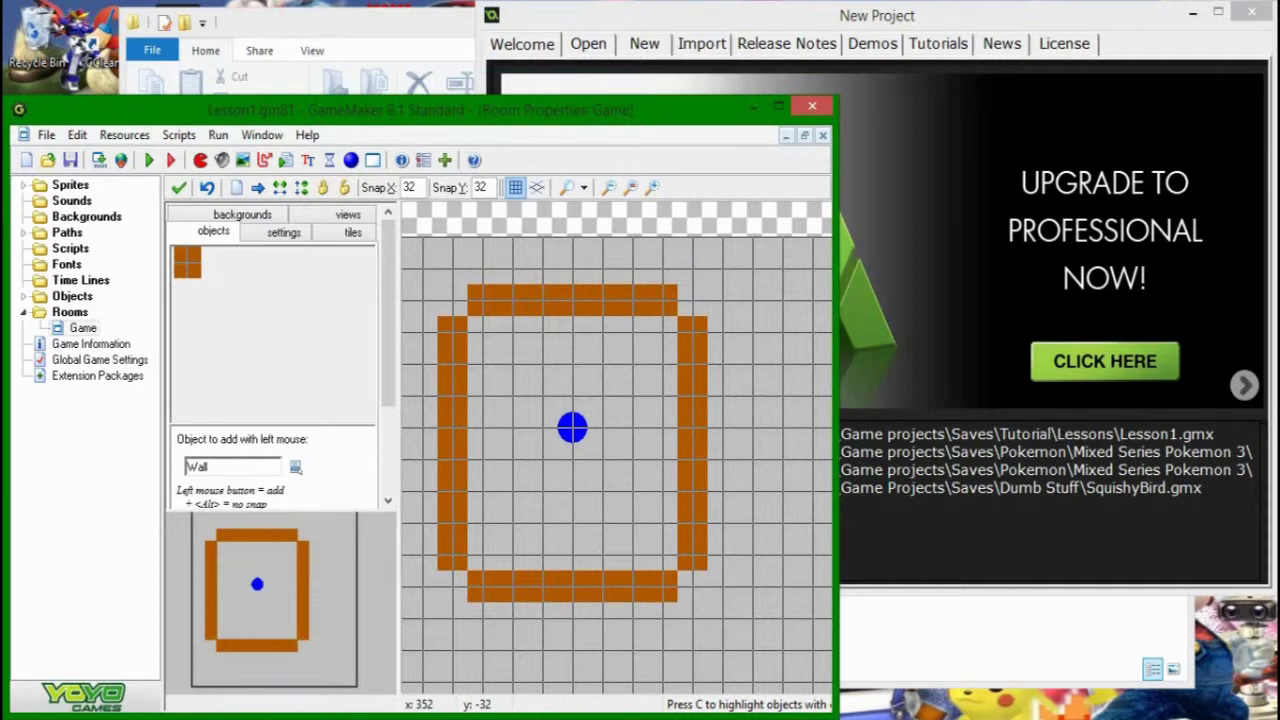
{"action": "left_click", "coordinate": [877, 16]}
{"action": "left_click", "coordinate": [588, 44]}
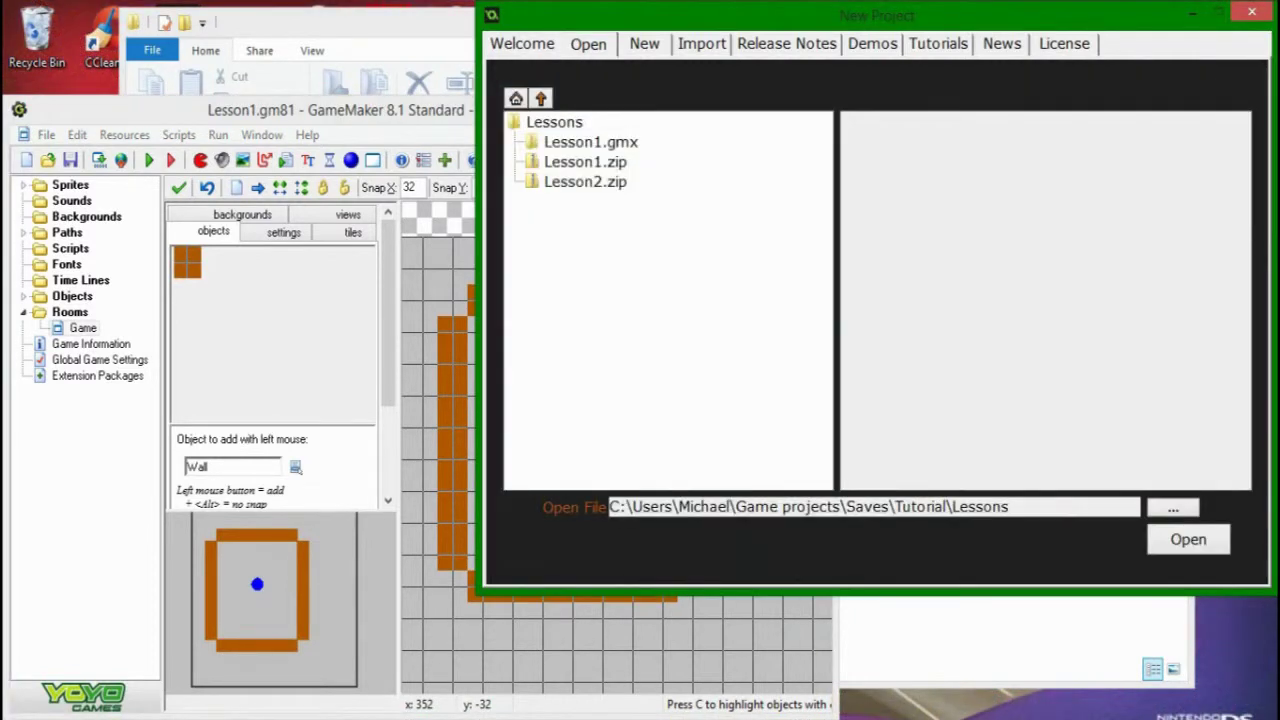
- Compare the Lessons folder's files in File Explorer with the entries listed in the New Project window
{"action": "left_click", "coordinate": [554, 122]}
{"action": "left_click_drag", "start_coordinate": [420, 22], "coordinate": [354, 20]}
{"action": "left_click", "coordinate": [363, 229]}
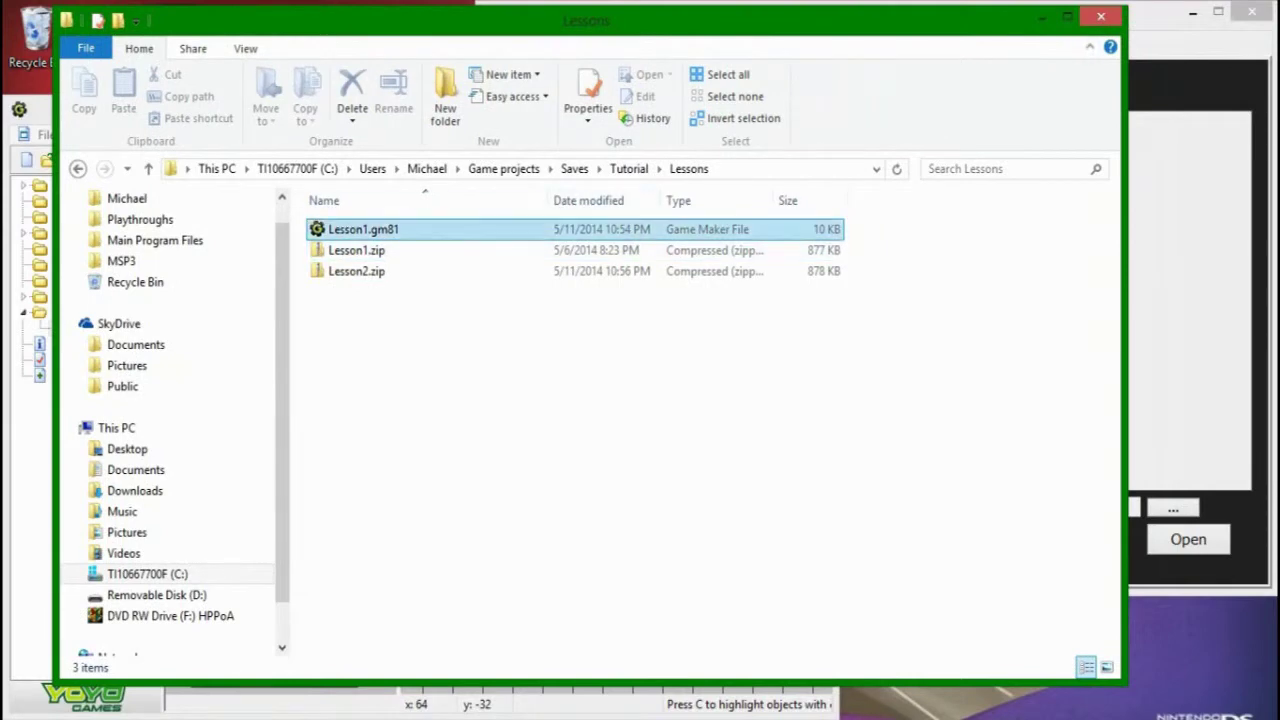
{"action": "left_click", "coordinate": [780, 169]}
{"action": "left_click", "coordinate": [780, 169]}
{"action": "left_click", "coordinate": [640, 400]}
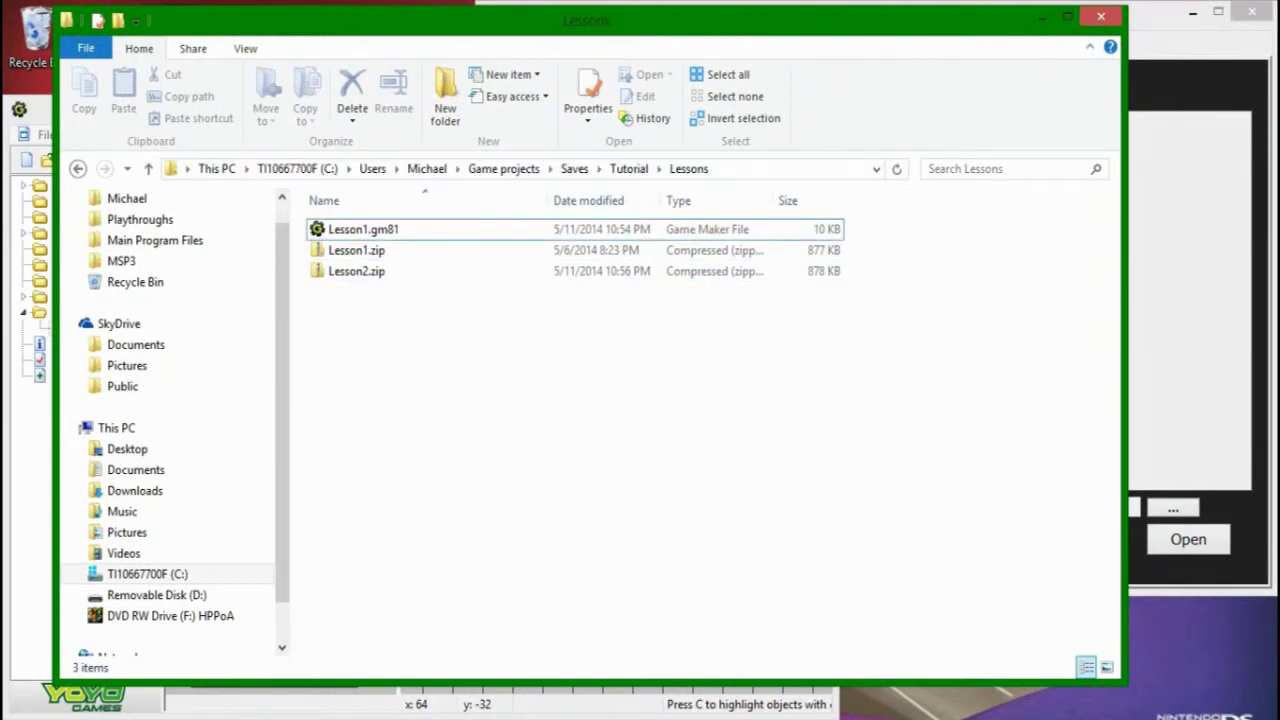
{"action": "left_click_drag", "start_coordinate": [586, 20], "coordinate": [548, 24]}
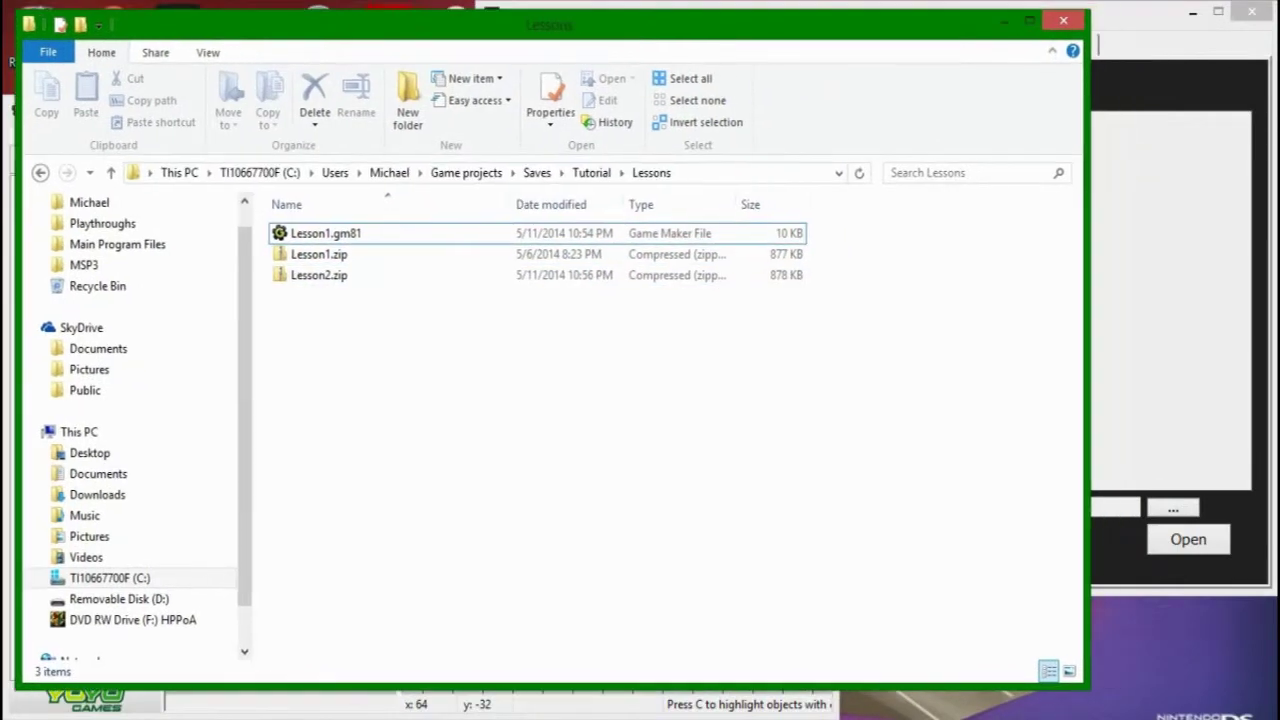
{"action": "left_click", "coordinate": [1180, 300]}
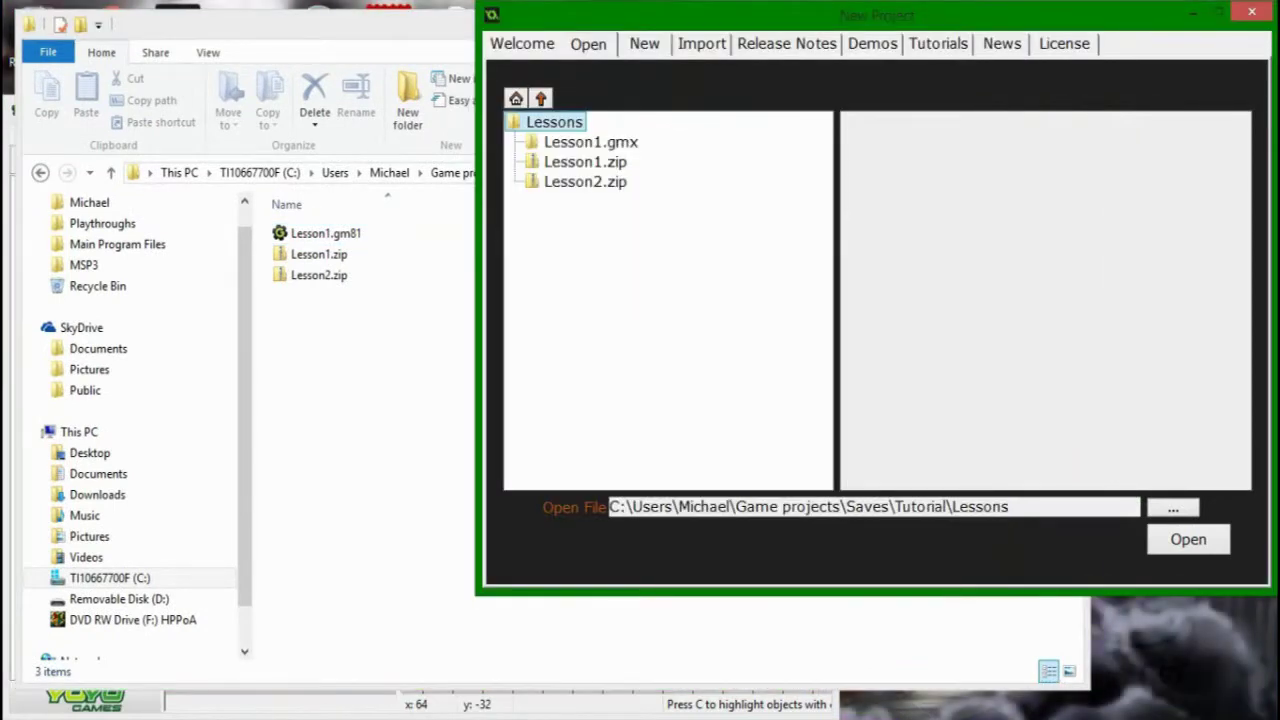
{"action": "left_click", "coordinate": [400, 360]}
{"action": "left_click", "coordinate": [1180, 300]}
{"action": "key", "text": "alt+Tab"}
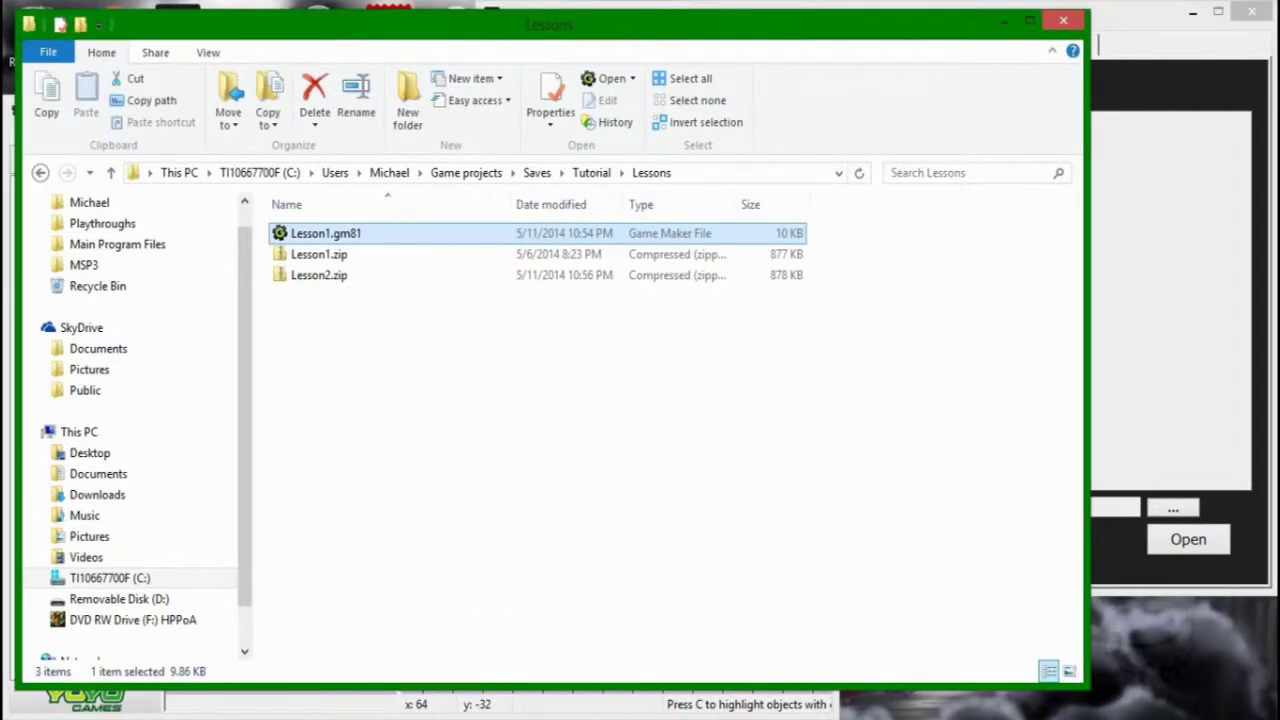
{"action": "key", "text": "alt+Tab"}
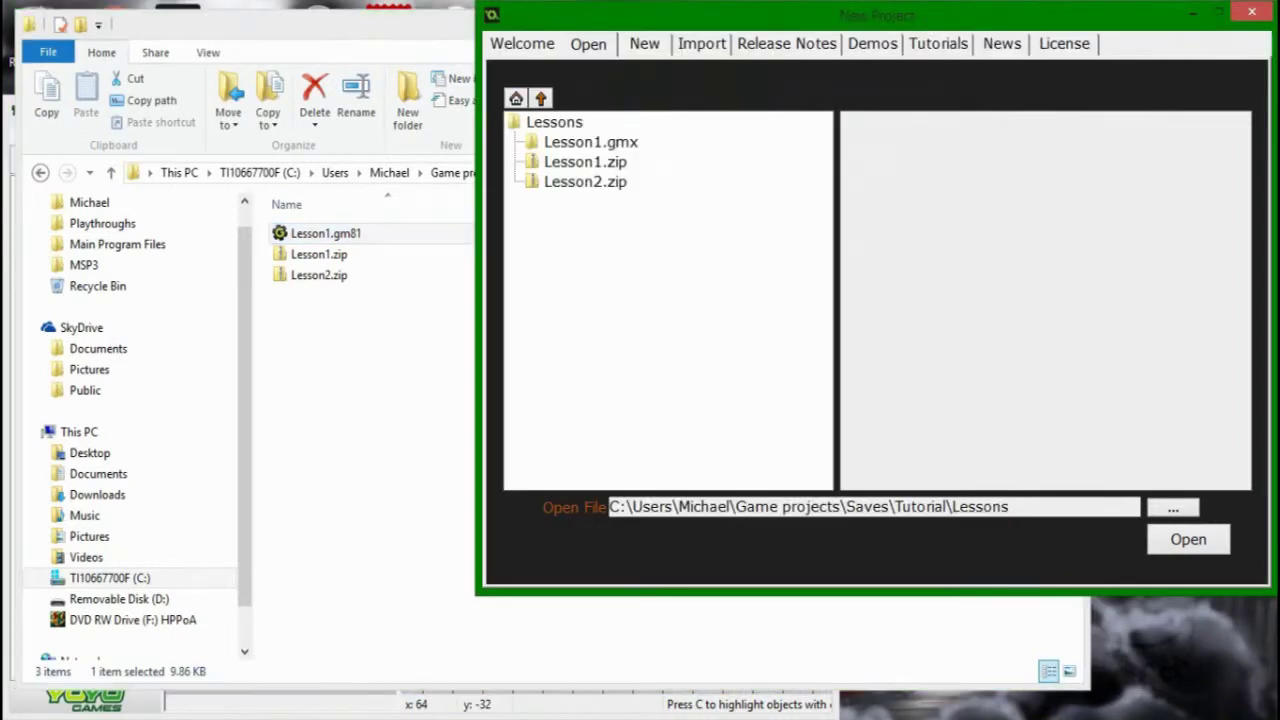
- Try to open the Lesson1.gmx folder, and reload the Lessons folder through its parent Tutorial folder
{"action": "left_click", "coordinate": [590, 142]}
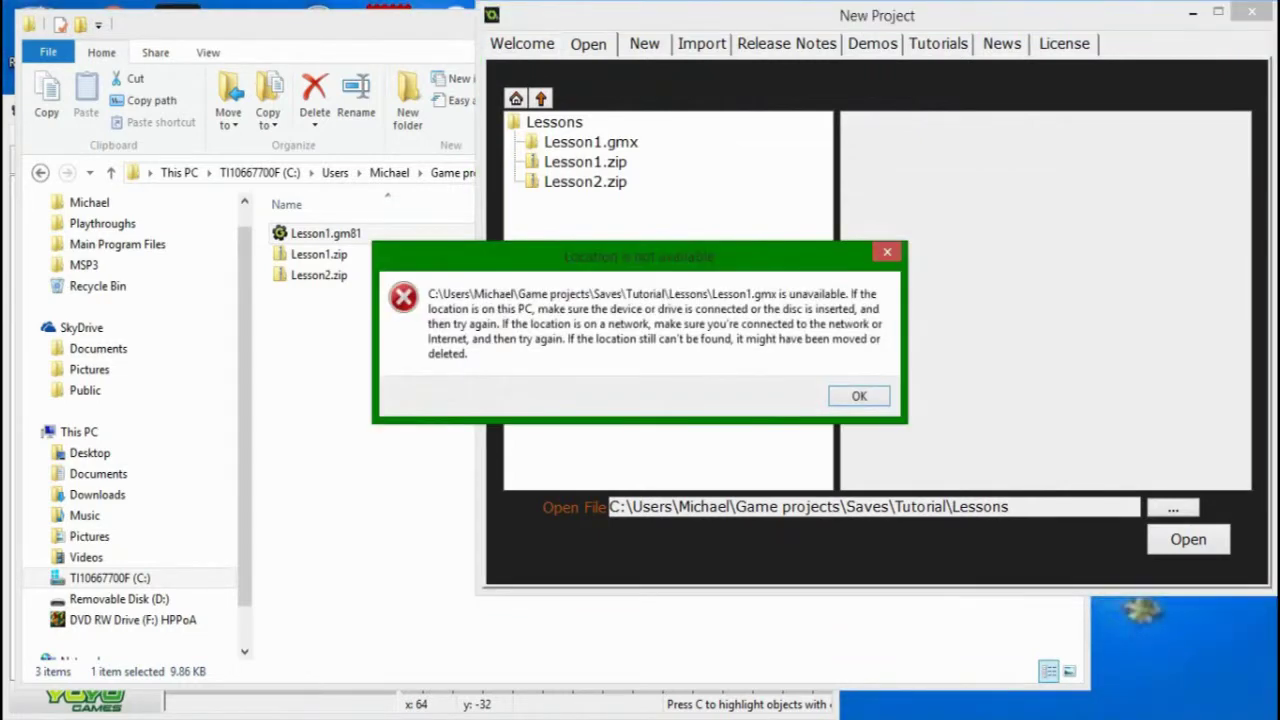
{"action": "key", "text": "Return"}
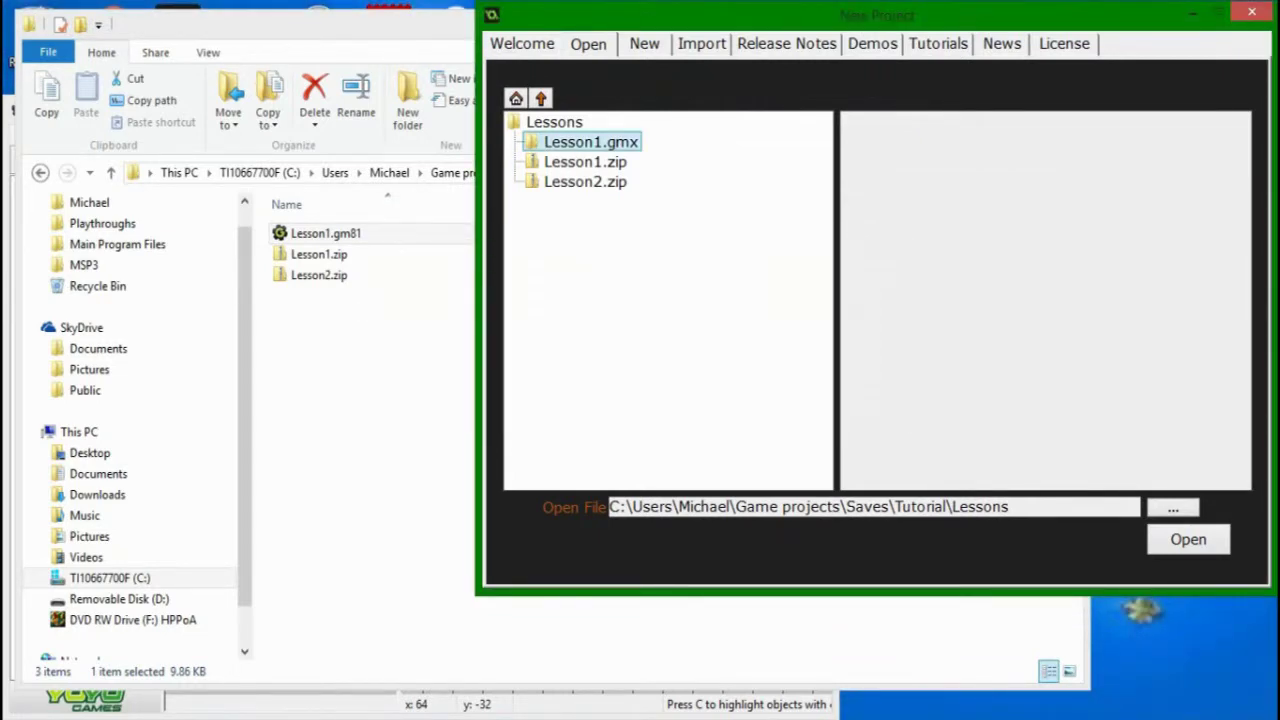
{"action": "left_click", "coordinate": [540, 98]}
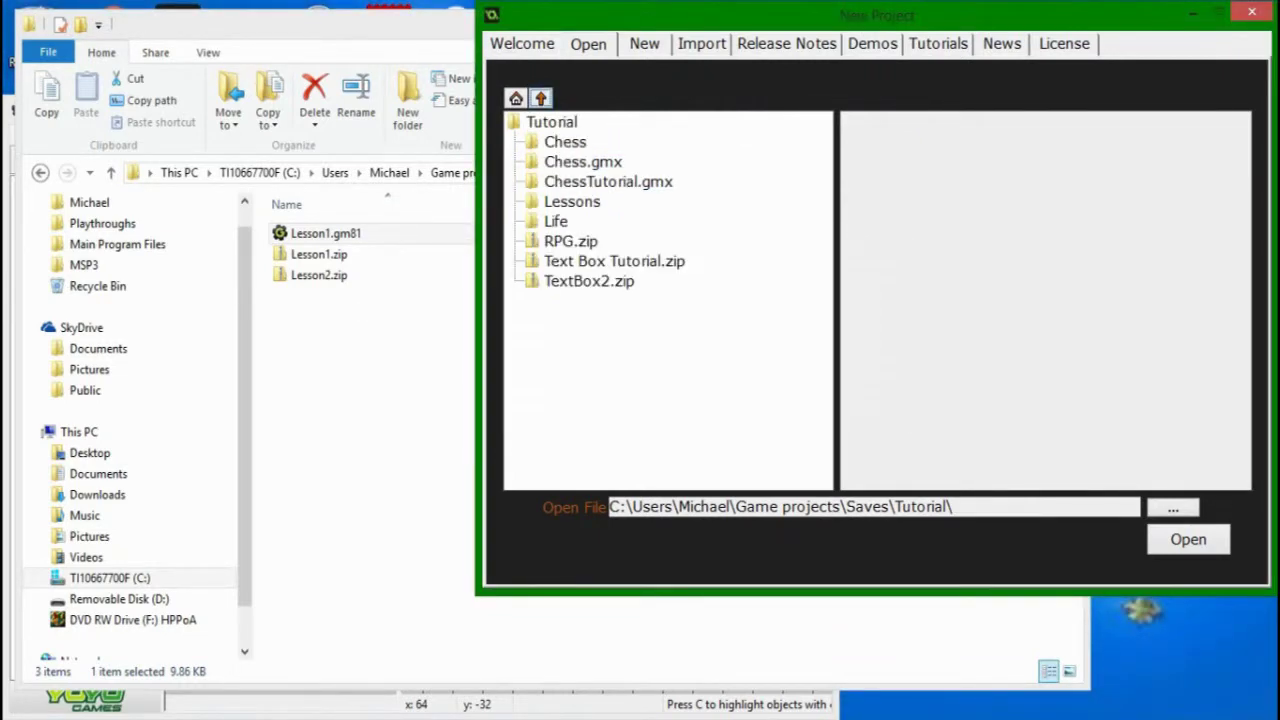
{"action": "left_click", "coordinate": [572, 202]}
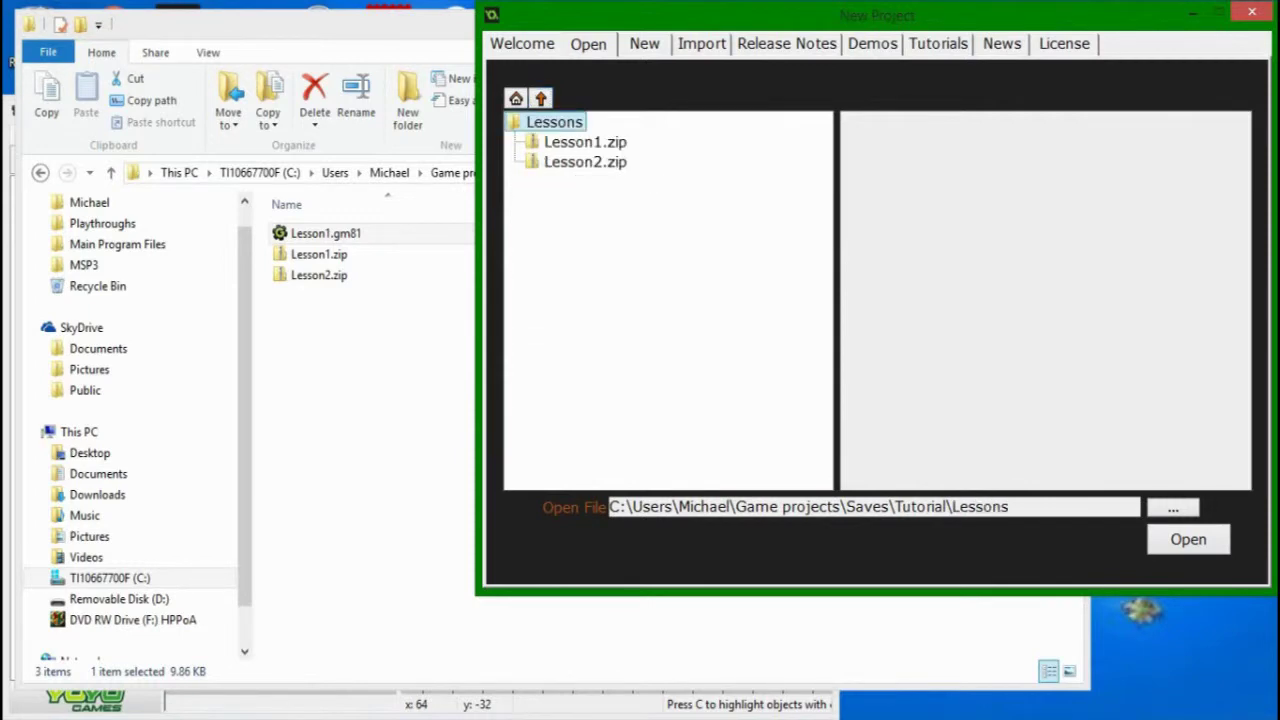
- Browse the Lessons folder for a project file and check which file types can be opened
{"action": "left_click", "coordinate": [1173, 508]}
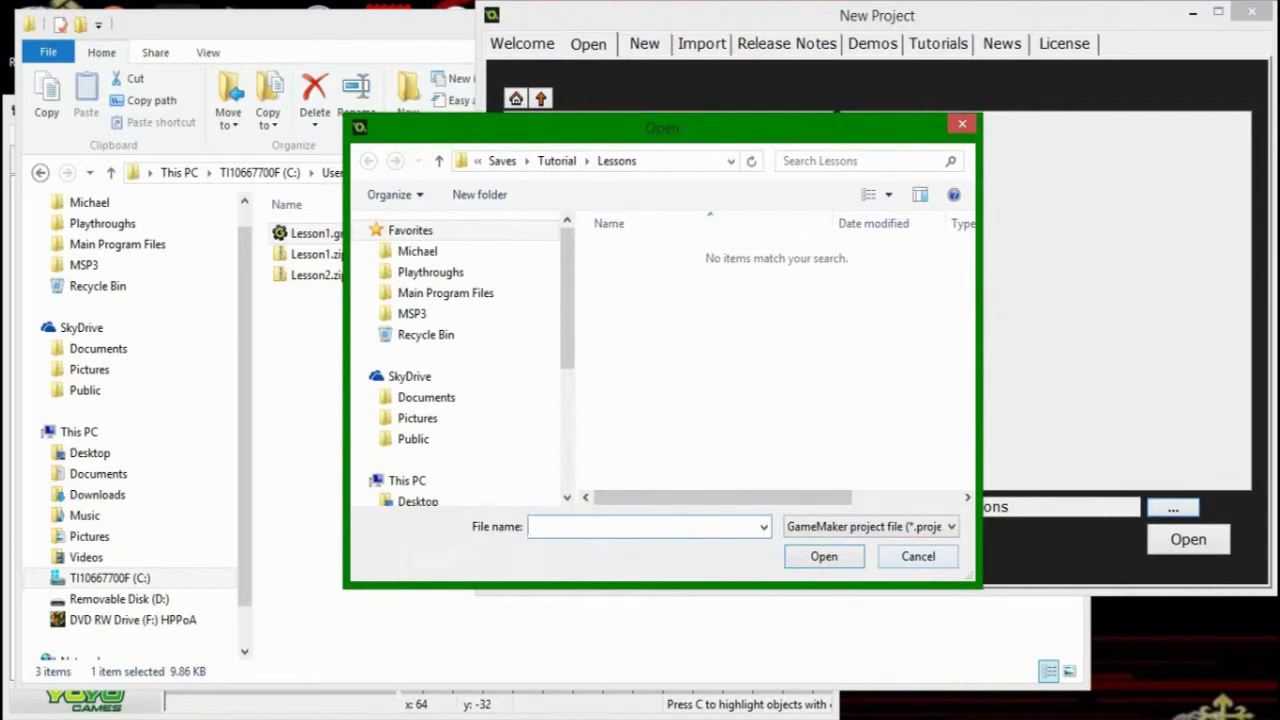
{"action": "left_click", "coordinate": [871, 527]}
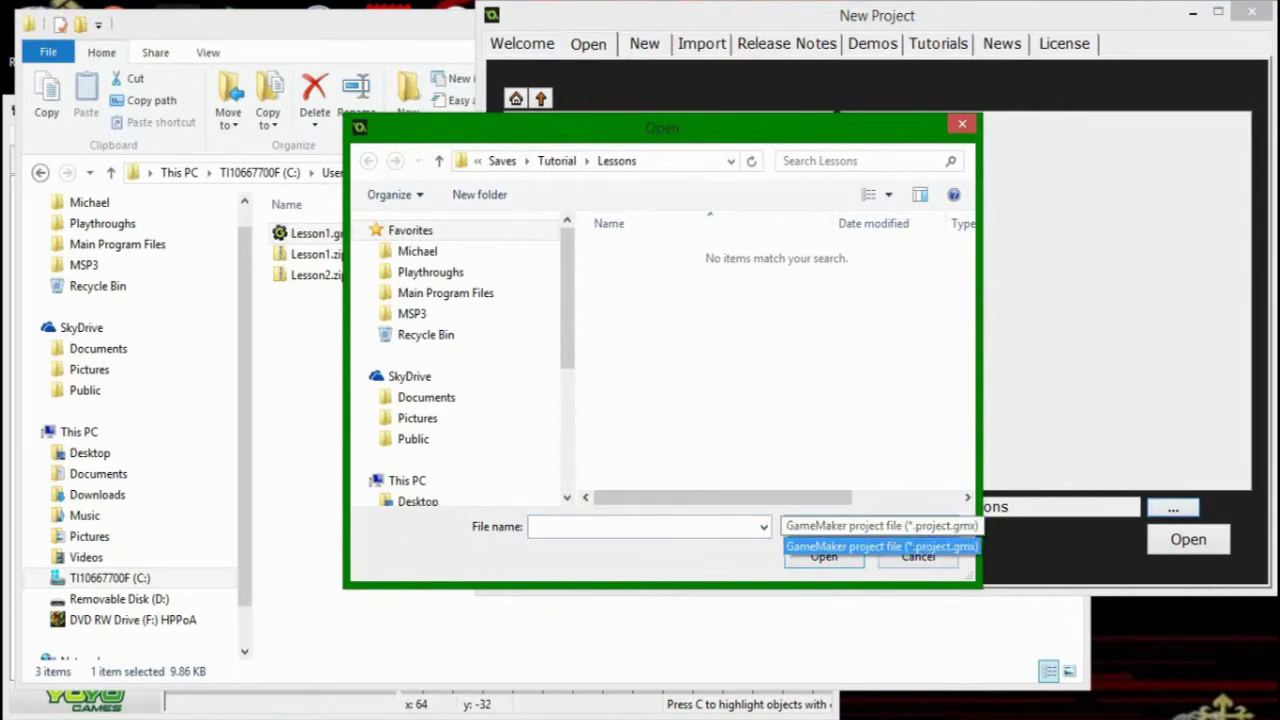
{"action": "left_click", "coordinate": [871, 527]}
- Extract all files from Lesson2.zip into a Lesson2 folder inside Lessons and return to the Lessons folder
{"action": "left_click", "coordinate": [308, 325]}
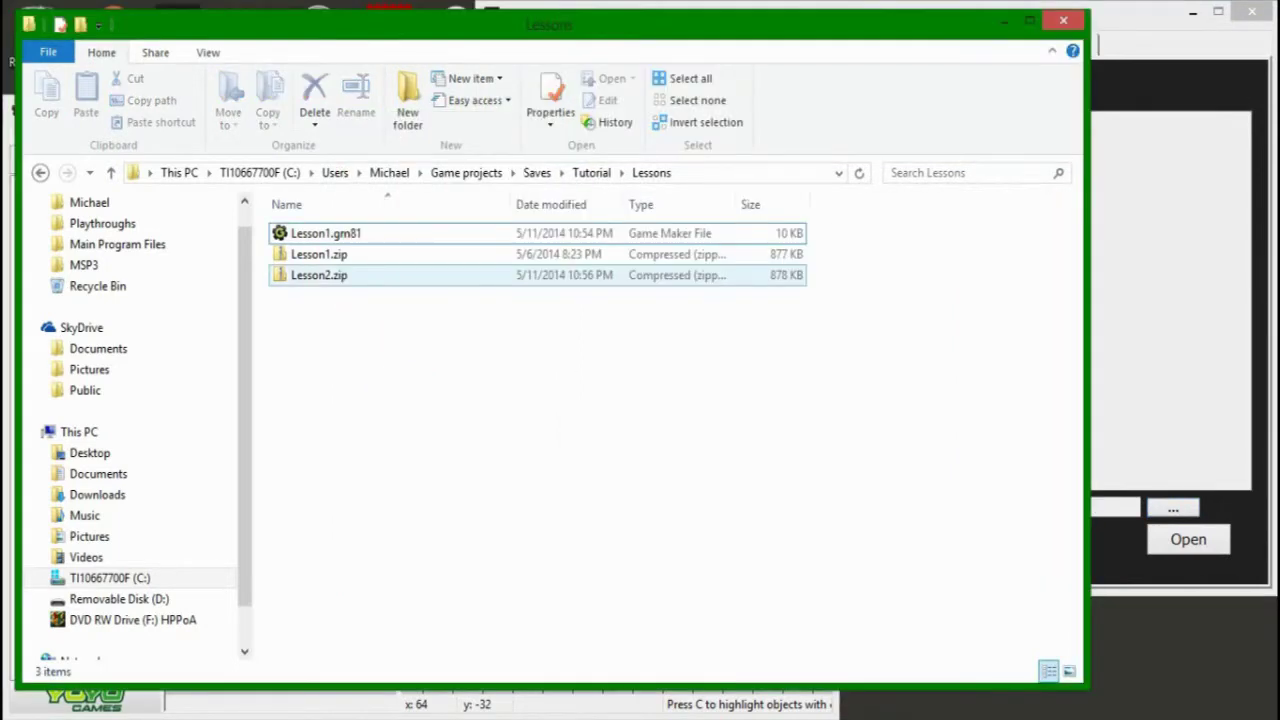
{"action": "key", "text": "Return"}
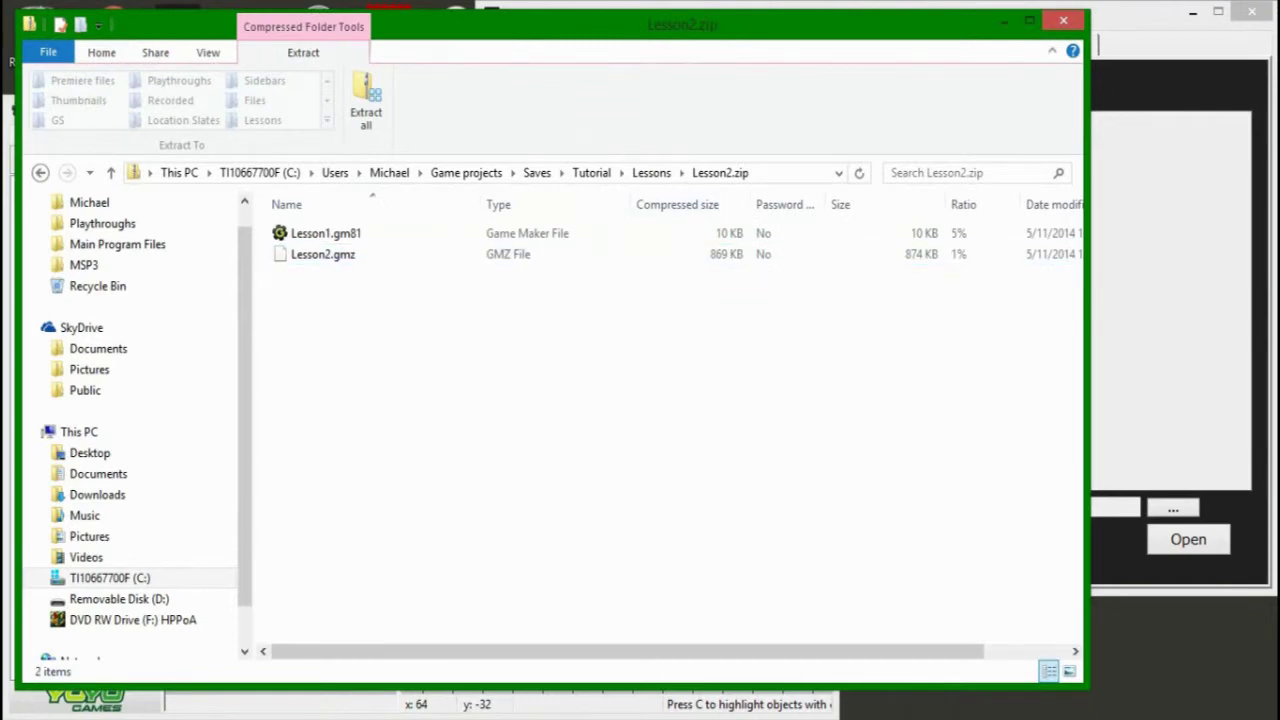
{"action": "left_click", "coordinate": [366, 101]}
{"action": "key", "text": "Return"}
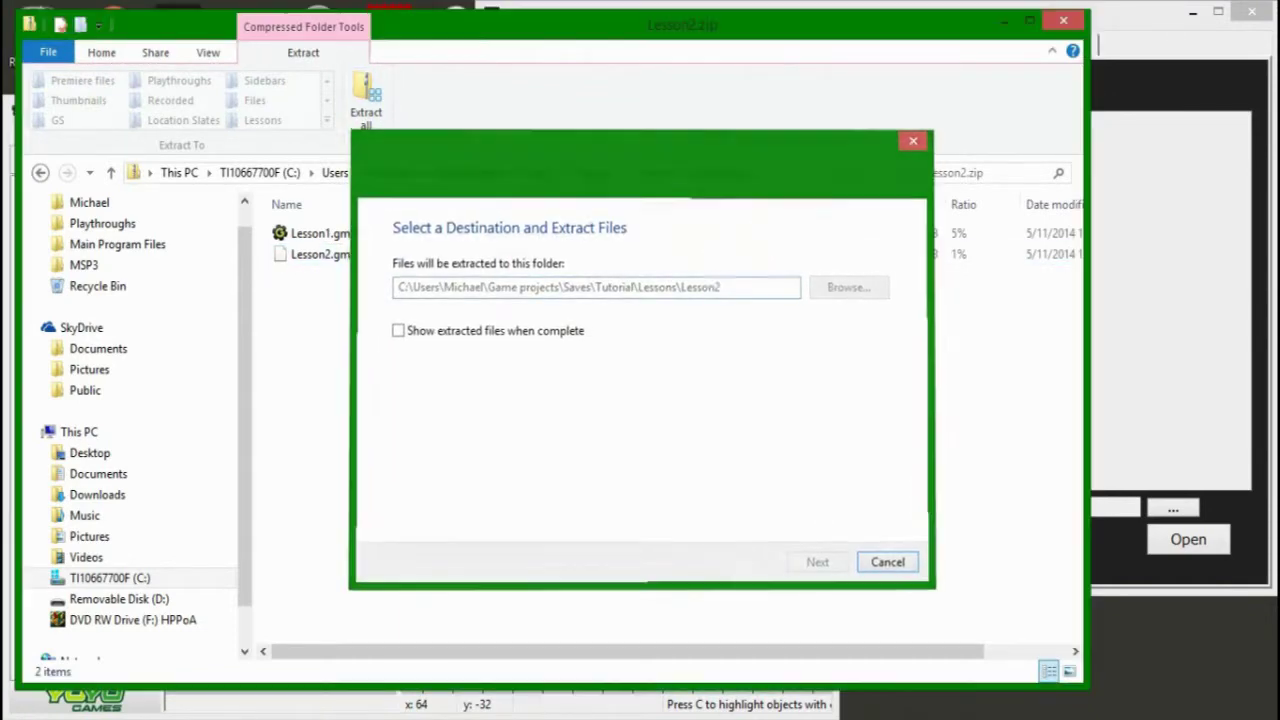
{"action": "left_click", "coordinate": [651, 172]}
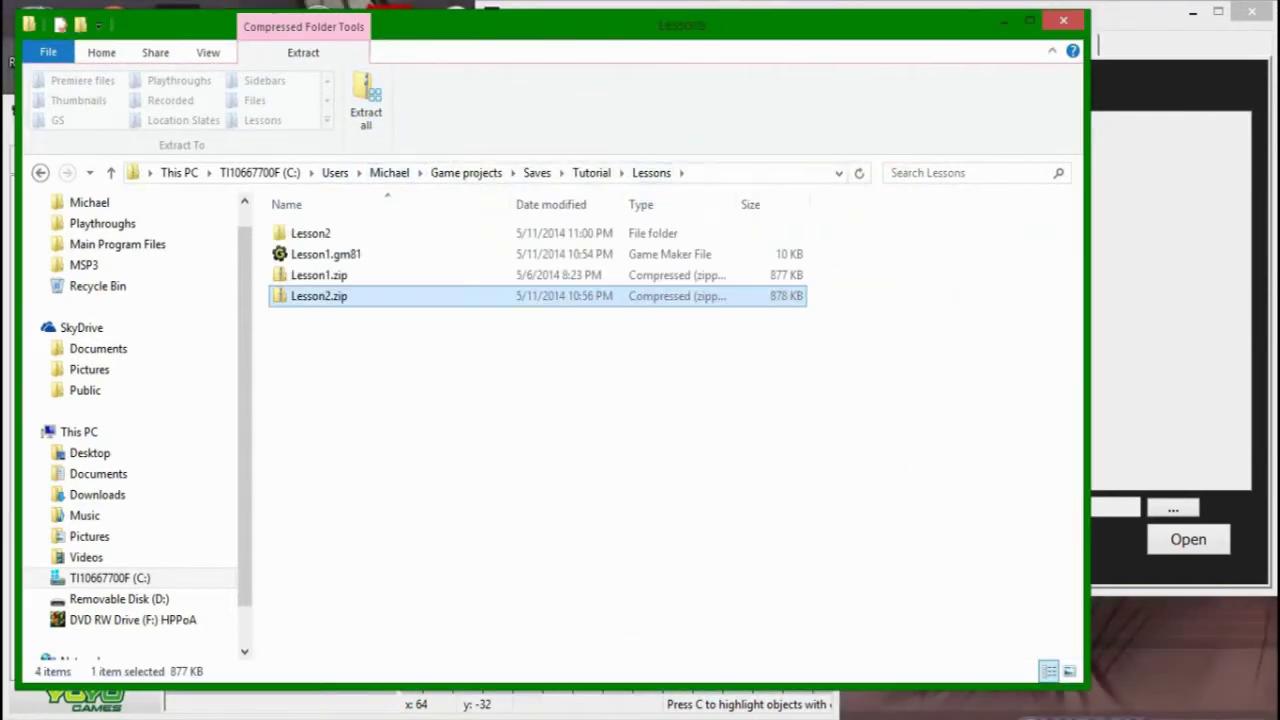
- Reload the Lessons folder in the New Project window and open the extracted Lesson2 folder there and in File Explorer
{"action": "left_click", "coordinate": [1150, 200]}
{"action": "left_click", "coordinate": [430, 350]}
{"action": "left_click", "coordinate": [1150, 240]}
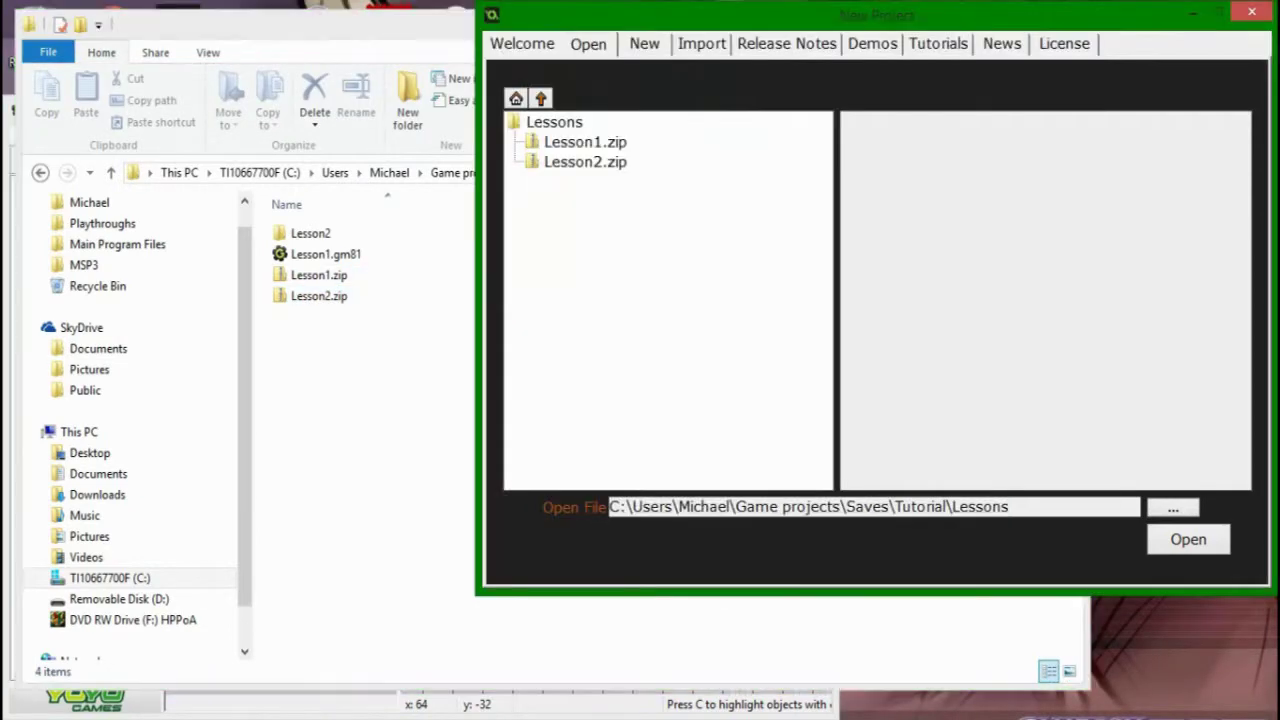
{"action": "left_click", "coordinate": [540, 98]}
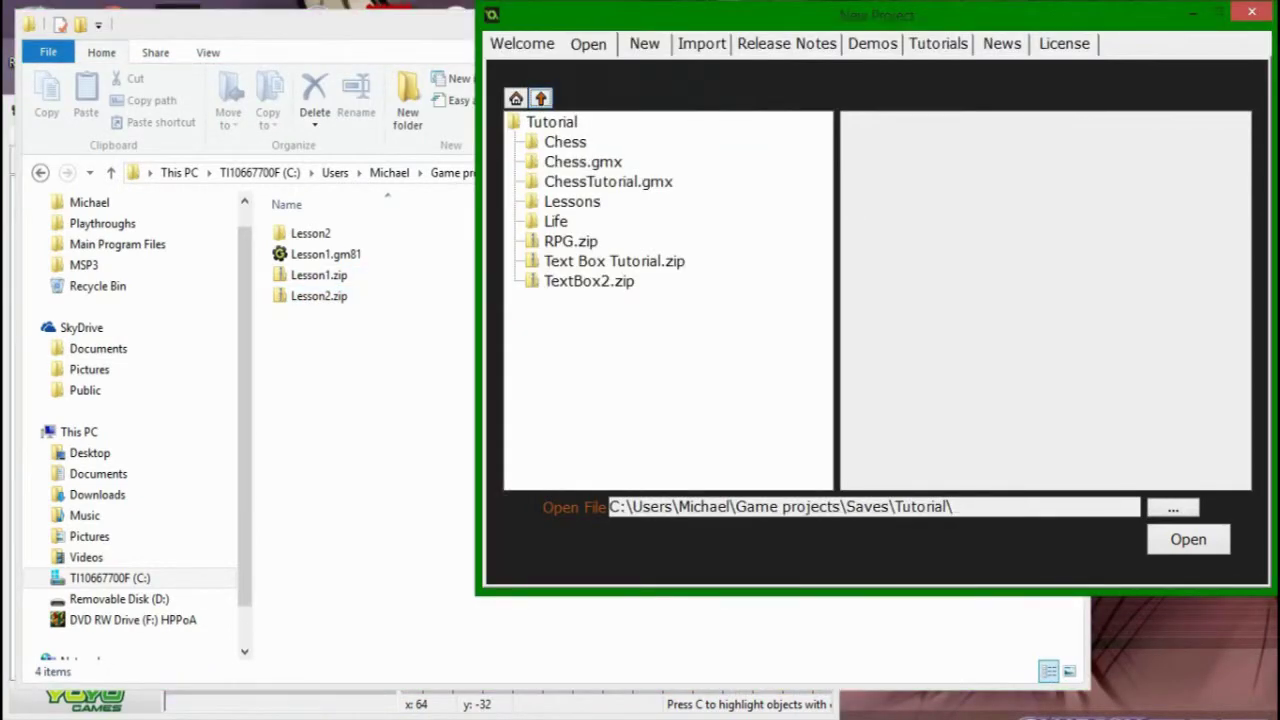
{"action": "double_click", "coordinate": [572, 201]}
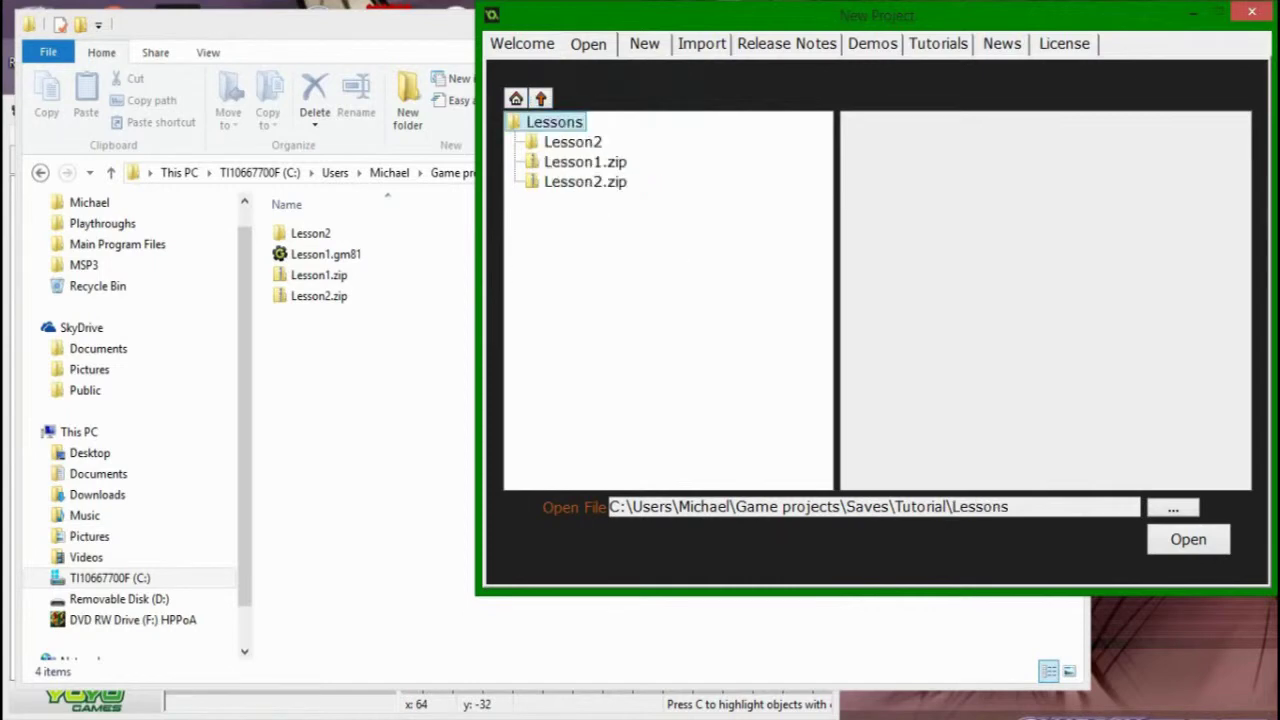
{"action": "double_click", "coordinate": [572, 142]}
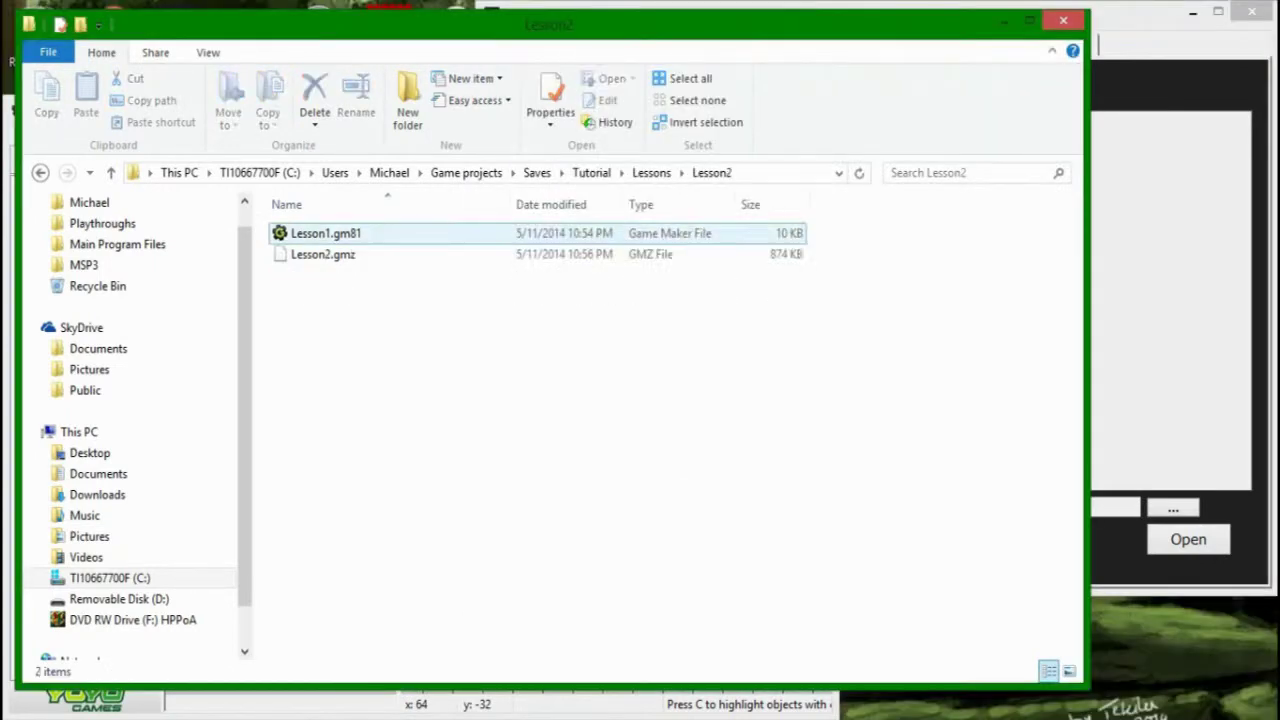
{"action": "key", "text": "ctrl+a"}
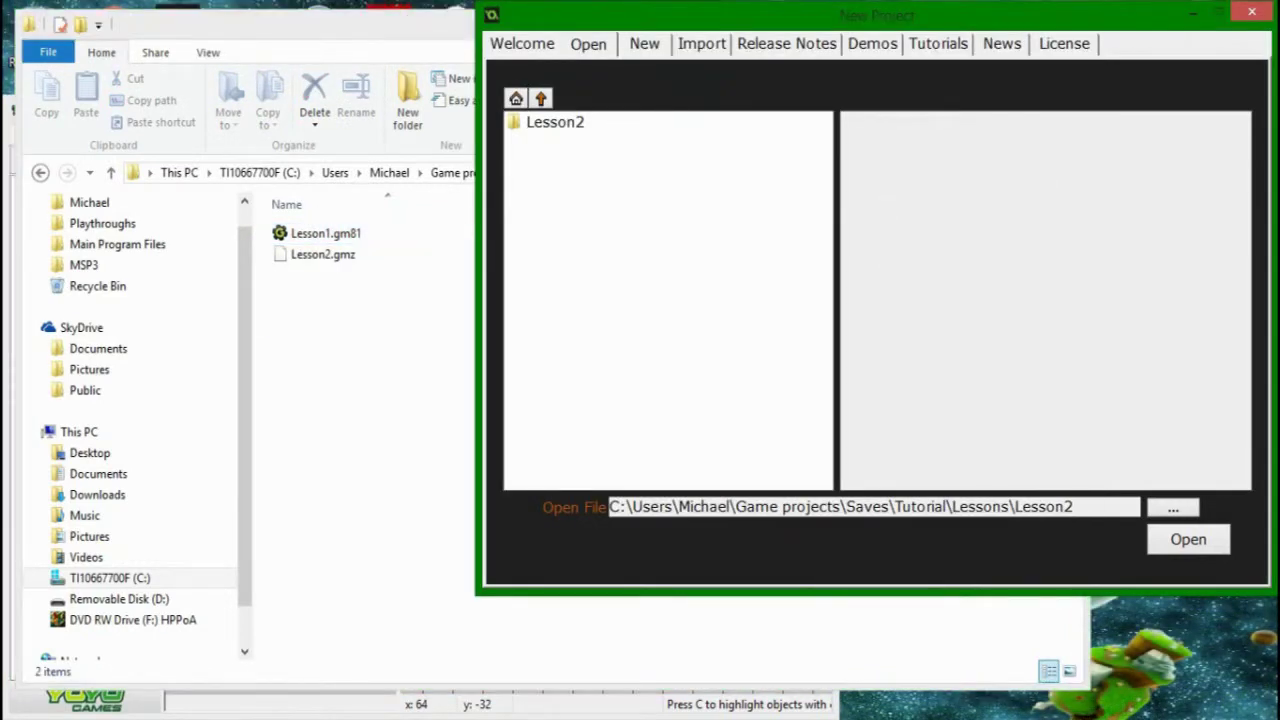
- Copy the Lesson2 folder path into the project import location and choose Lesson2.gmz as the import file
{"action": "left_click", "coordinate": [702, 44]}
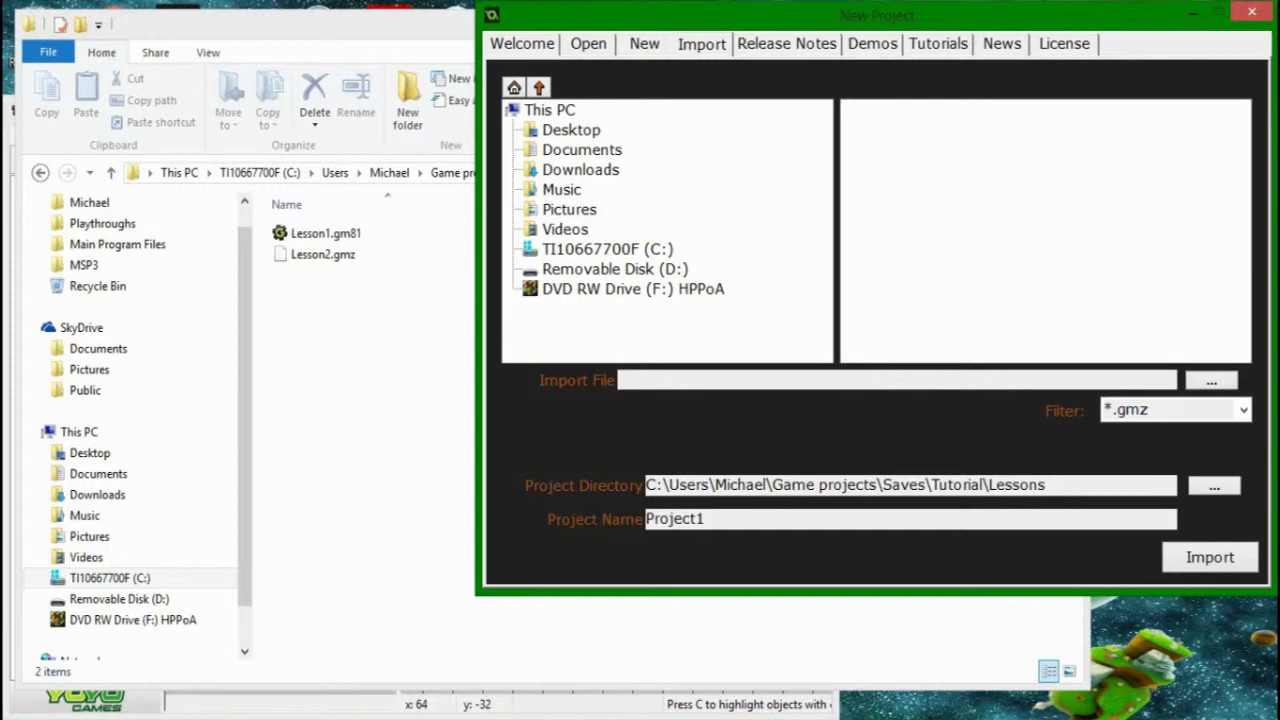
{"action": "left_click", "coordinate": [588, 44]}
{"action": "left_click_drag", "start_coordinate": [1076, 507], "coordinate": [608, 507]}
{"action": "key", "text": "ctrl+c"}
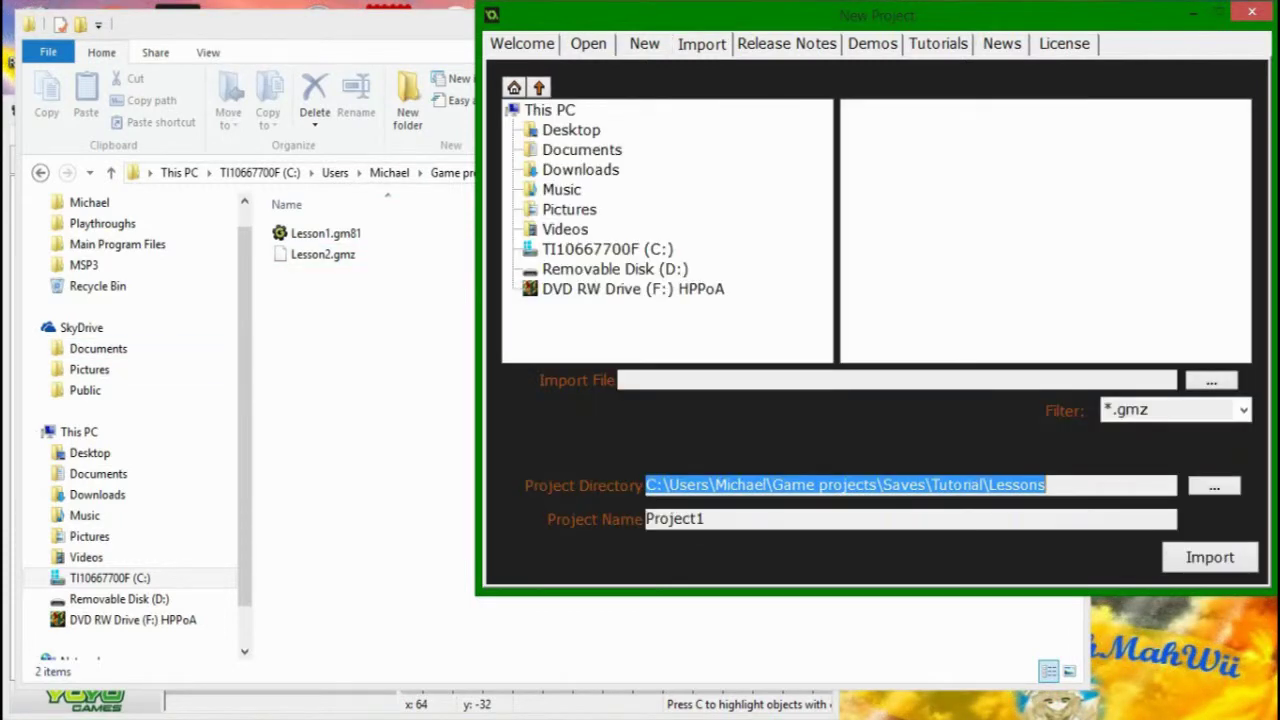
{"action": "left_click", "coordinate": [622, 380]}
{"action": "key", "text": "ctrl+v"}
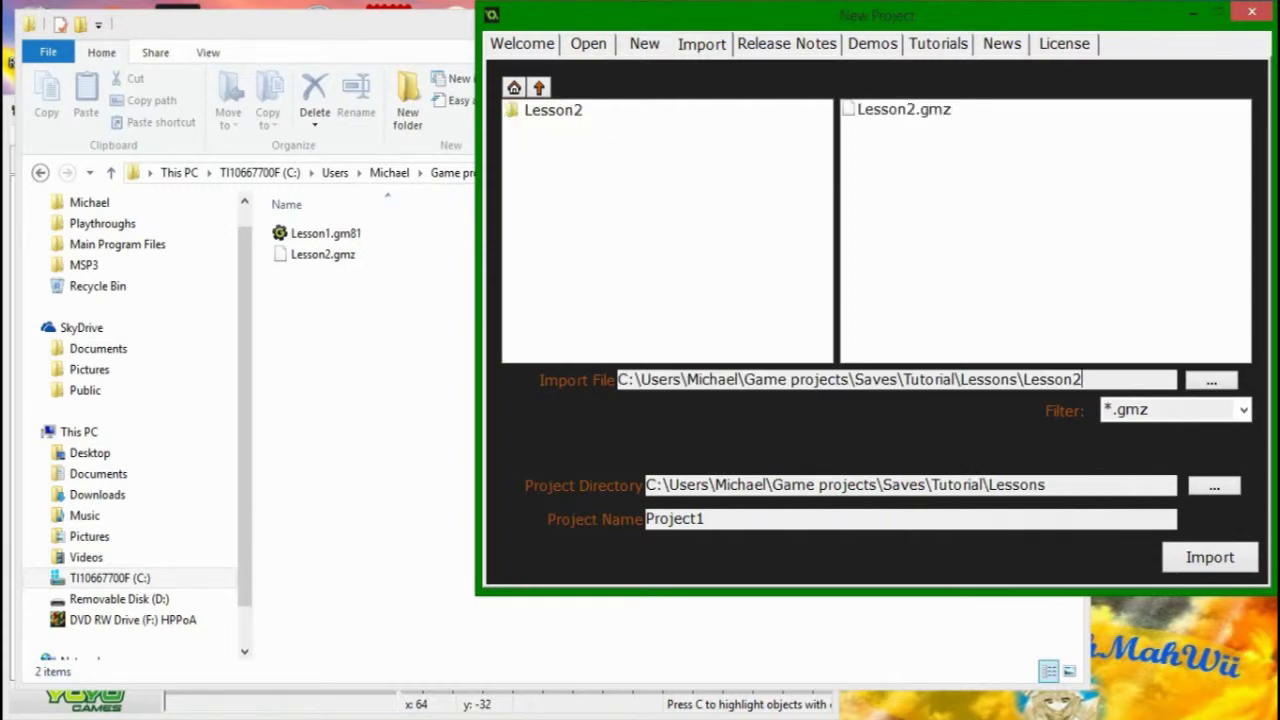
{"action": "left_click", "coordinate": [904, 110]}
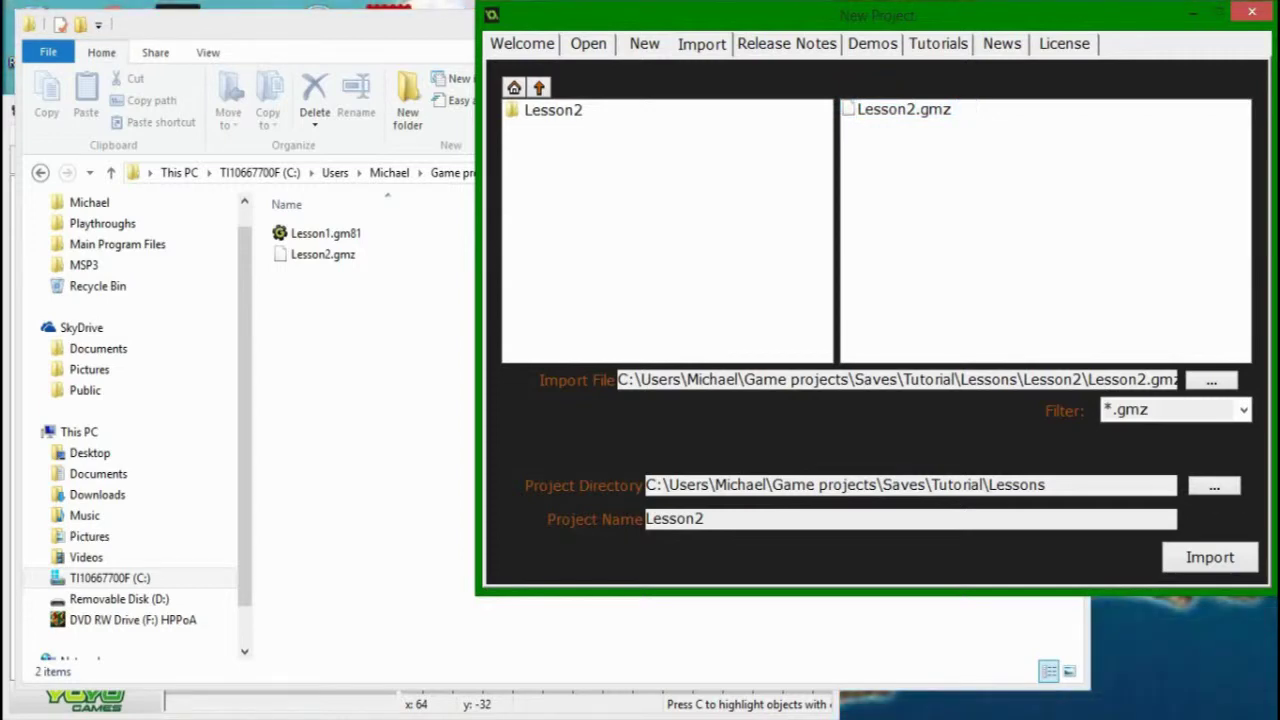
- Filter the import files to the *.gm6;*.gmk;*.gm8 formats and import Lesson1.gm81 as the project Lesson1
{"action": "left_click", "coordinate": [1243, 410]}
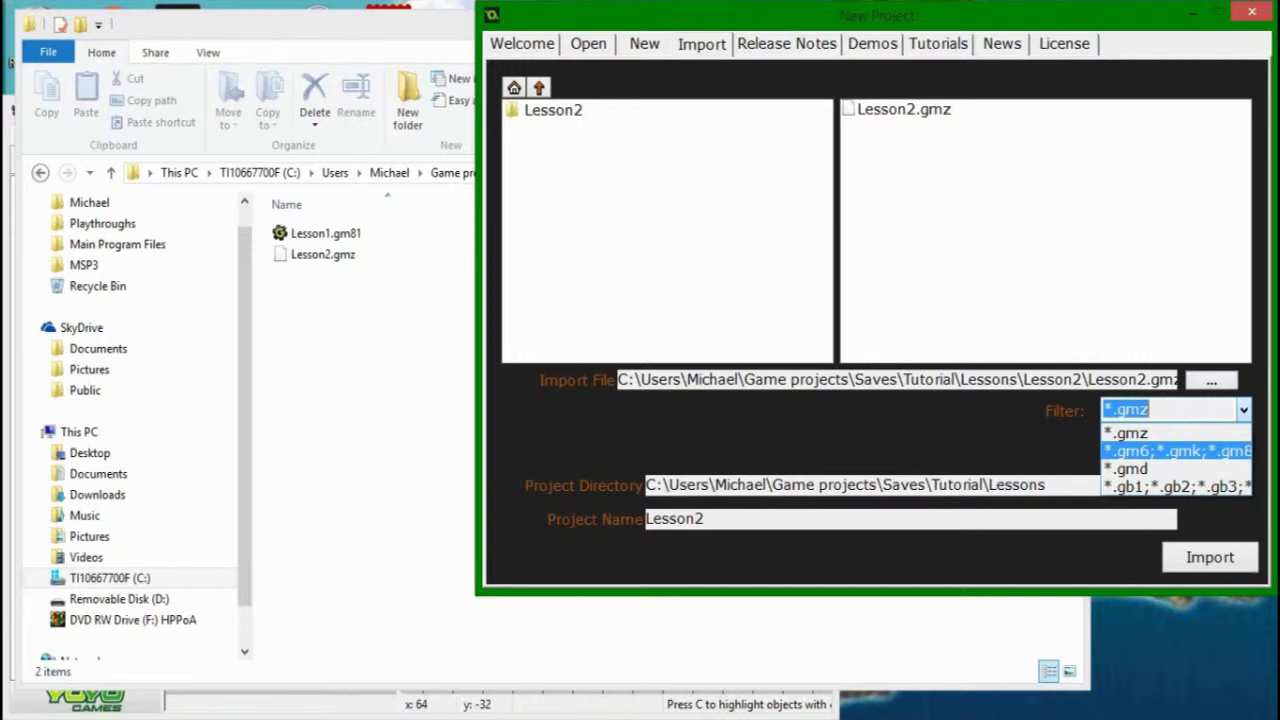
{"action": "left_click", "coordinate": [1176, 451]}
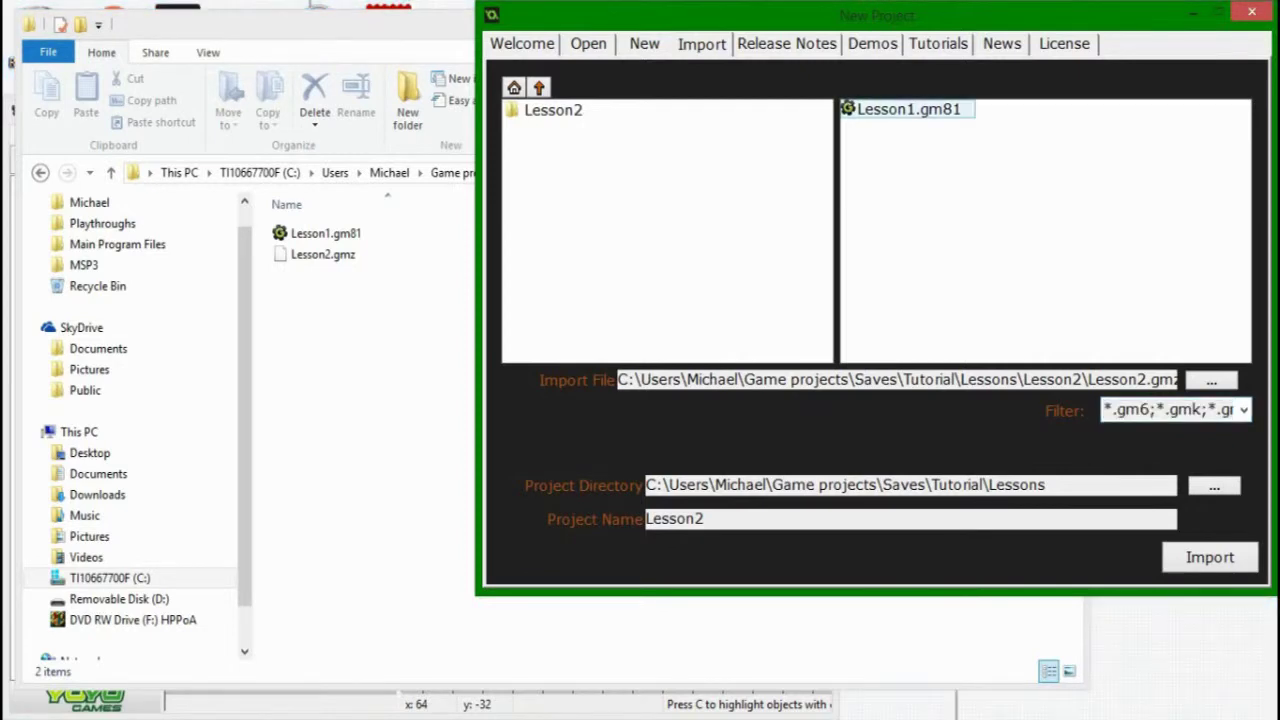
{"action": "left_click", "coordinate": [908, 110]}
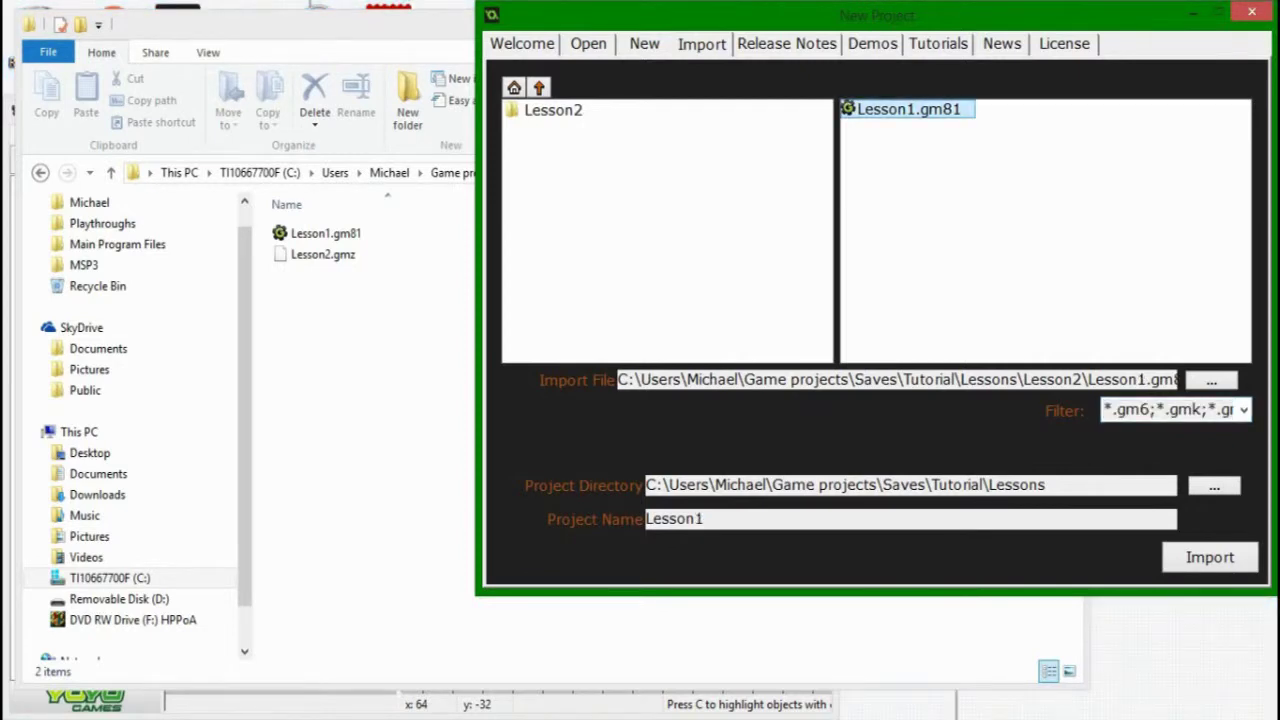
{"action": "left_click", "coordinate": [1210, 558]}
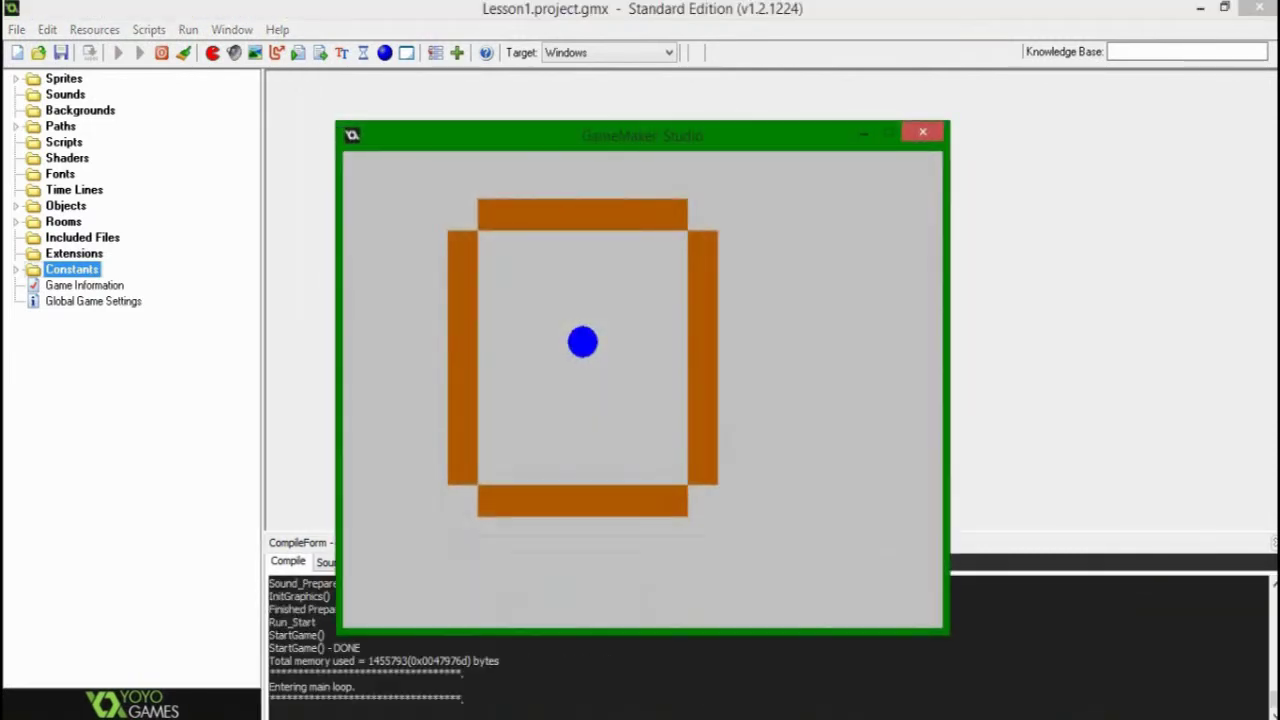
- Test the running game by moving the blue ball in all four directions against the surrounding walls
{"action": "key", "text": "Left"}
{"action": "key", "text": "Up"}
{"action": "key", "text": "Right"}
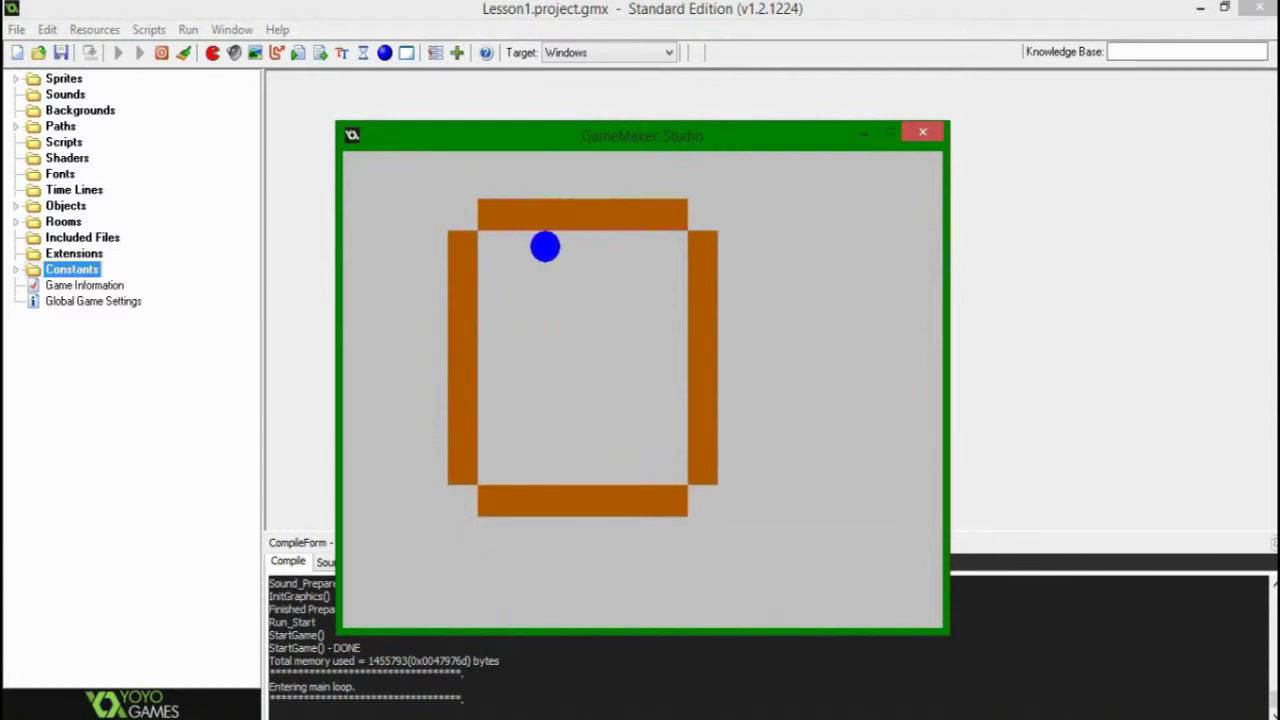
{"action": "key", "text": "Down"}
{"action": "key", "text": "Right"}
{"action": "key", "text": "Down"}
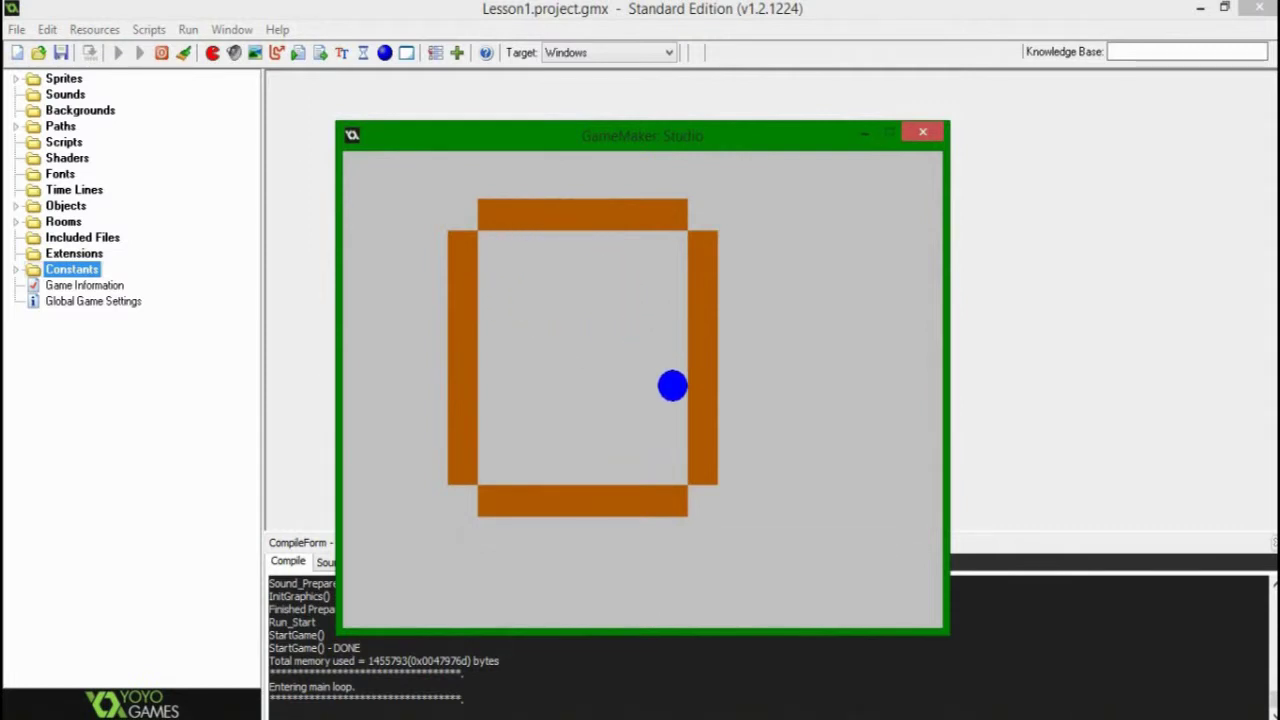
{"action": "key", "text": "Left"}
{"action": "key", "text": "Up"}
{"action": "key", "text": "Right"}
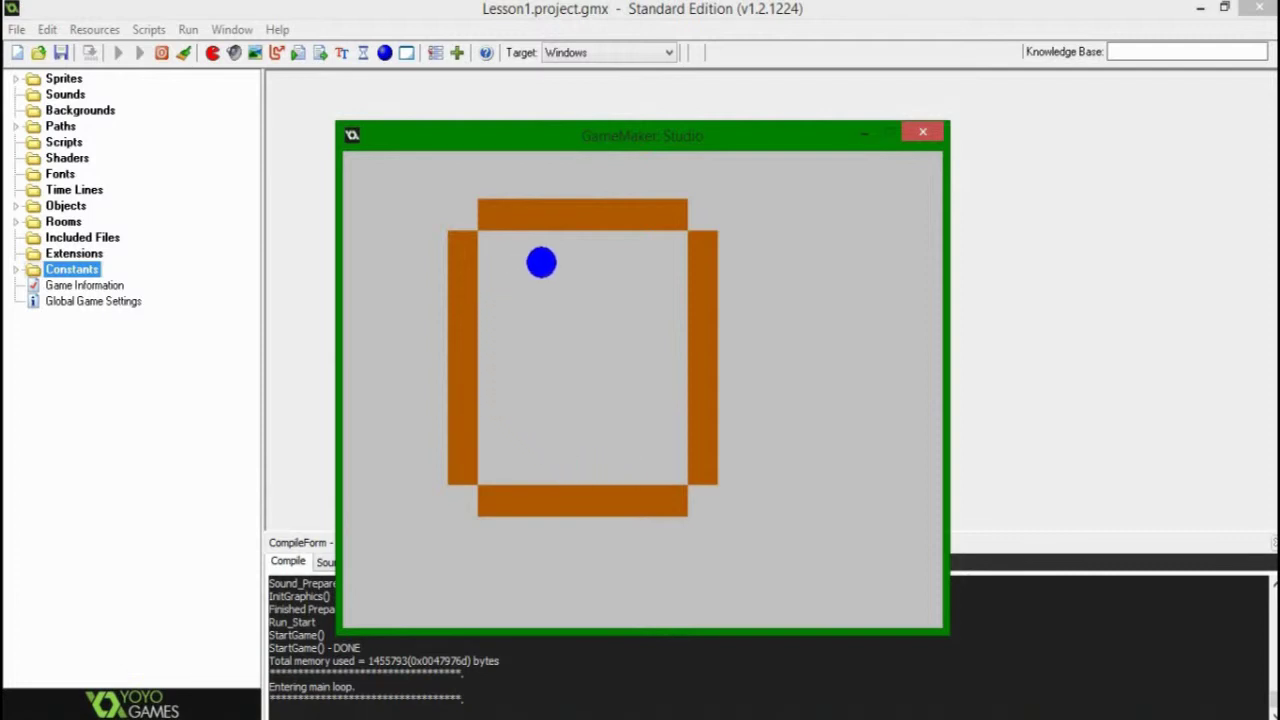
{"action": "key", "text": "Down"}
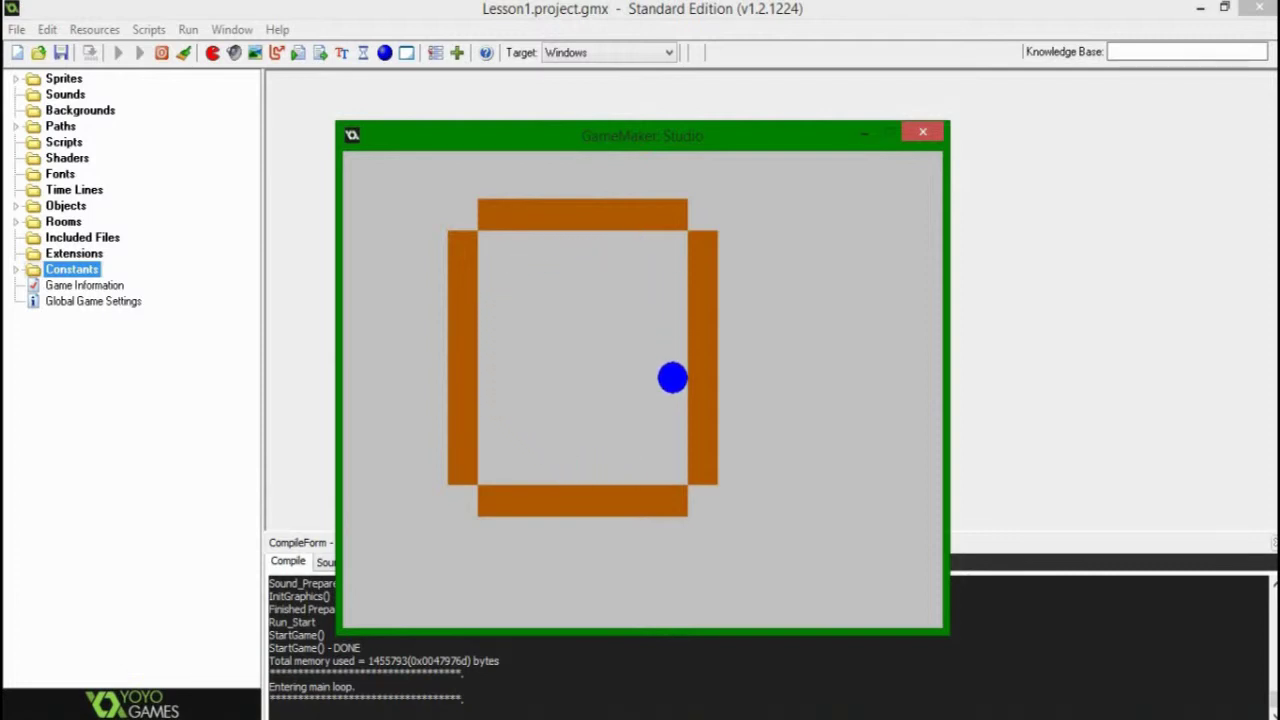
- Move the blue ball against the walls once more and quit the running game
{"action": "key", "text": "Left"}
{"action": "key", "text": "Up"}
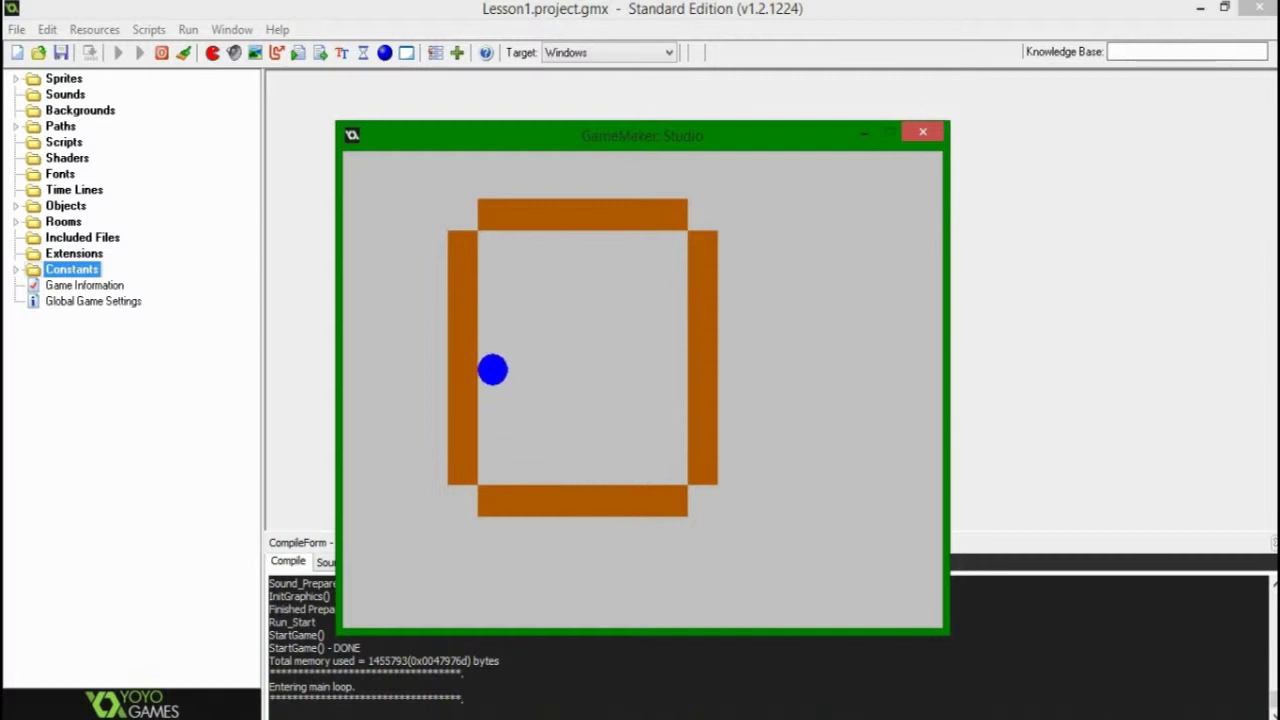
{"action": "key", "text": "Right"}
{"action": "key", "text": "Escape"}
- Save a copy of the project in the Lessons folder under the name Lesson2
{"action": "left_click", "coordinate": [47, 30]}
{"action": "mouse_move", "coordinate": [16, 30]}
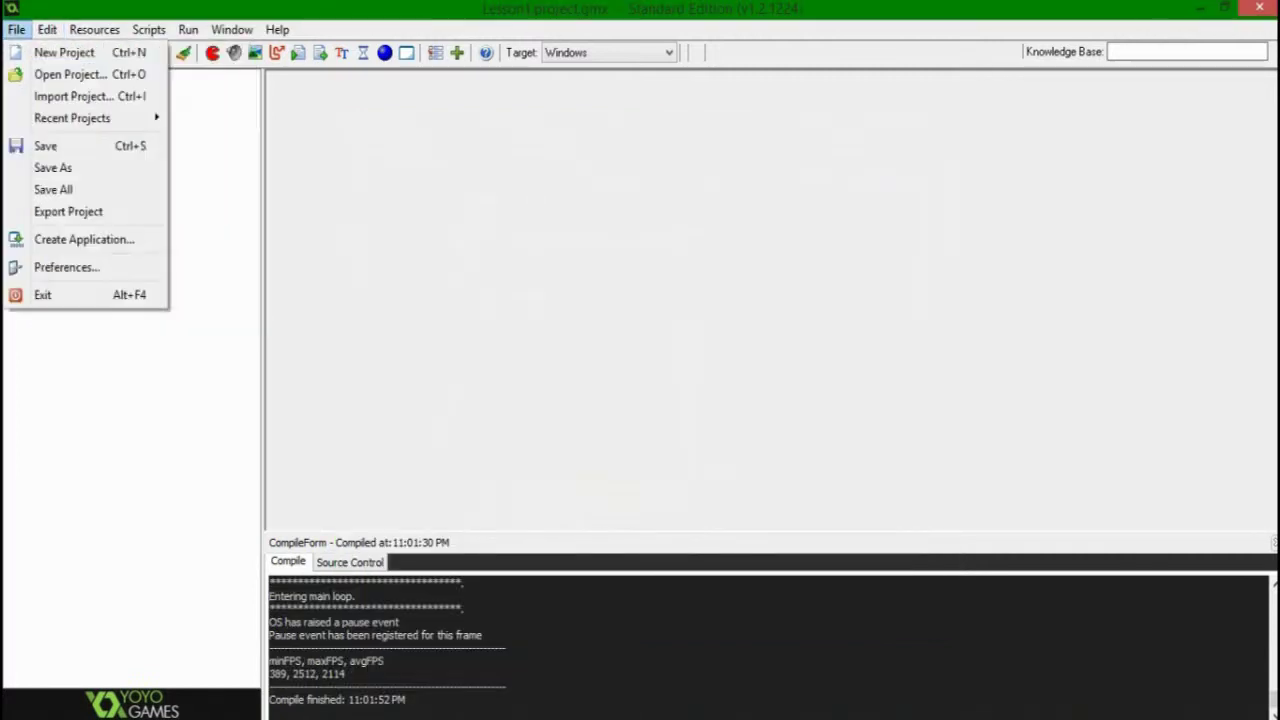
{"action": "key", "text": "Down"}
{"action": "key", "text": "Down"}
{"action": "key", "text": "Down"}
{"action": "key", "text": "Down"}
{"action": "key", "text": "Down"}
{"action": "key", "text": "Down"}
{"action": "key", "text": "Down"}
{"action": "key", "text": "Up"}
{"action": "key", "text": "Return"}
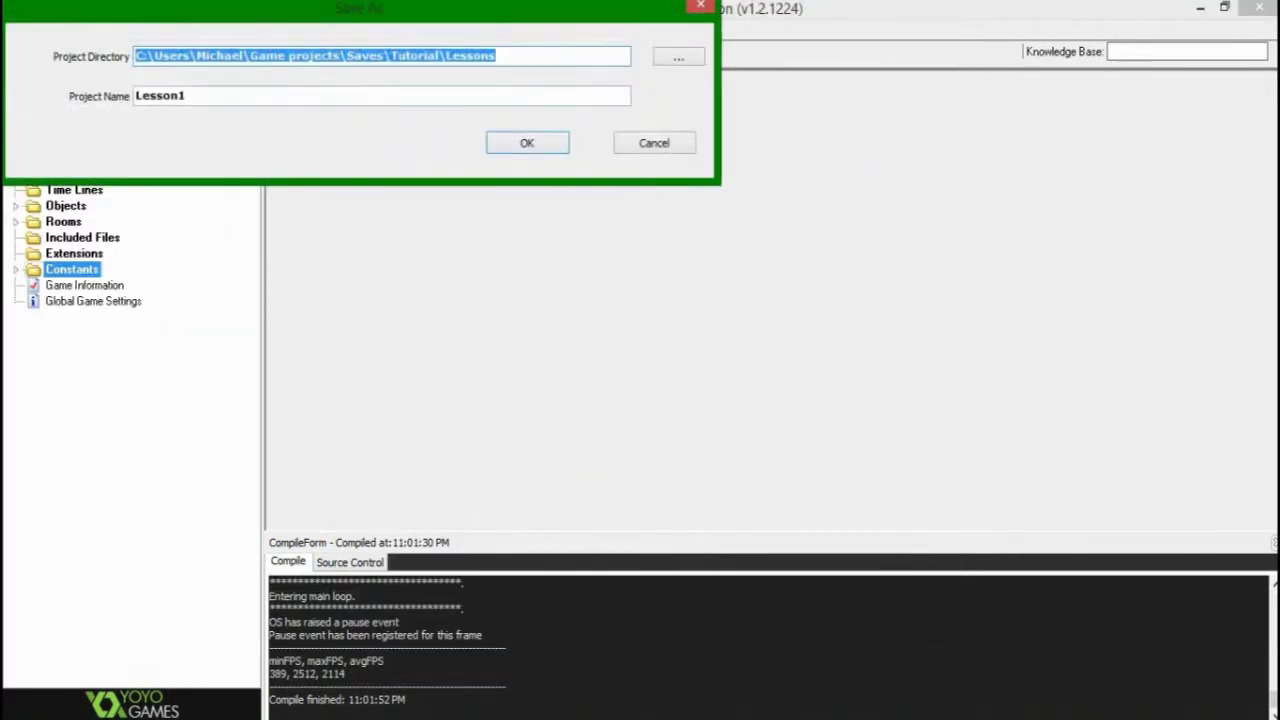
{"action": "key", "text": "Tab"}
{"action": "key", "text": "BackSpace"}
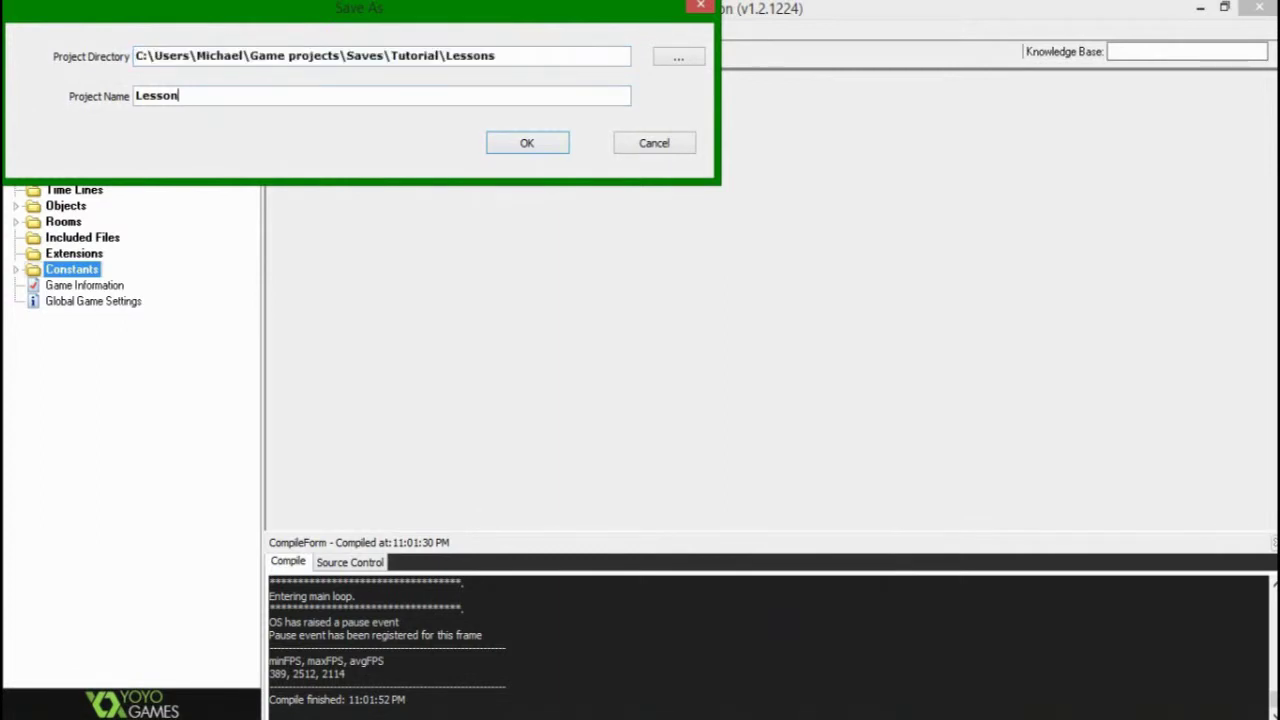
{"action": "type", "text": "2"}
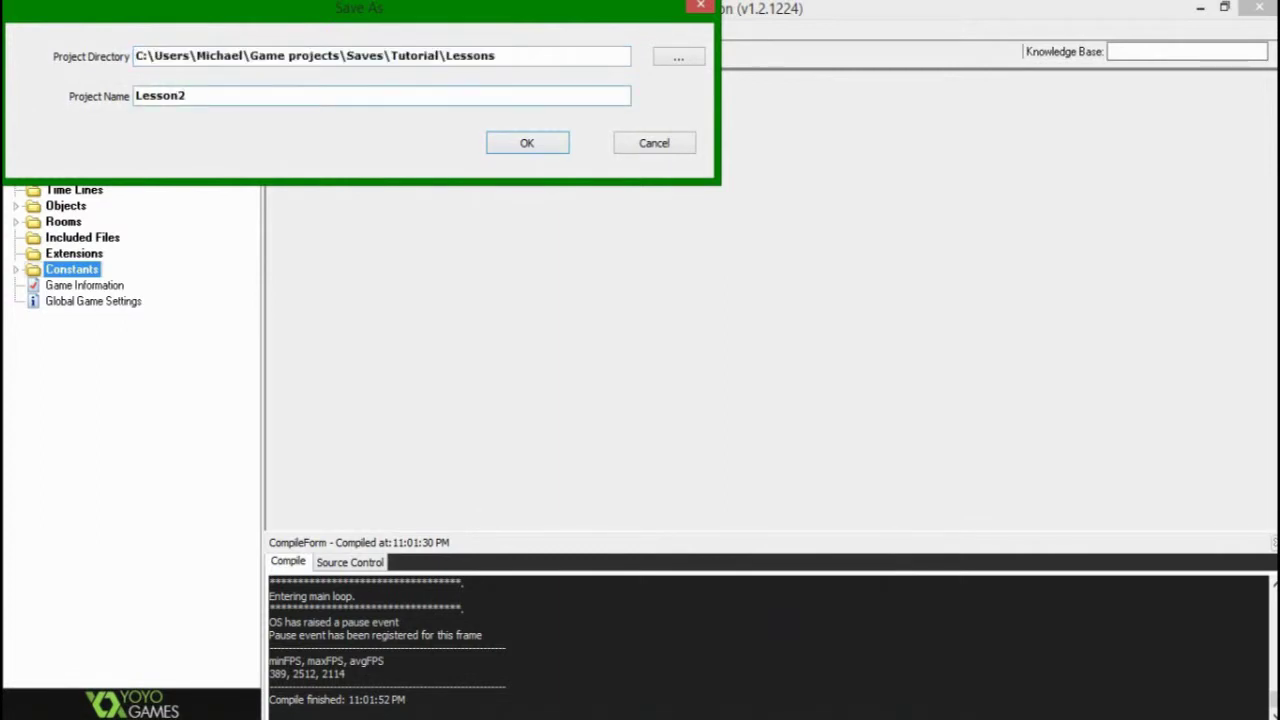
{"action": "key", "text": "Return"}
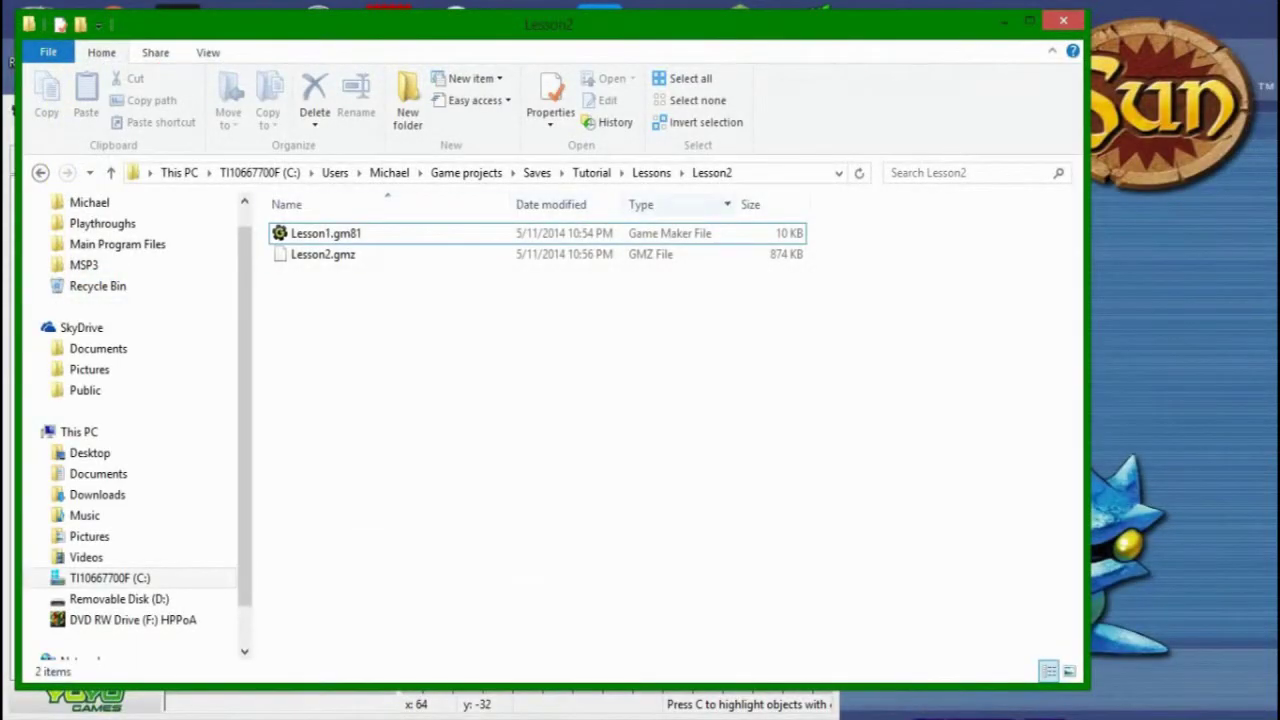
- Switch to File Explorer and examine the contents of the saved Lesson2.gmx folder inside Lessons
{"action": "left_click", "coordinate": [655, 173]}
{"action": "left_click", "coordinate": [655, 375]}
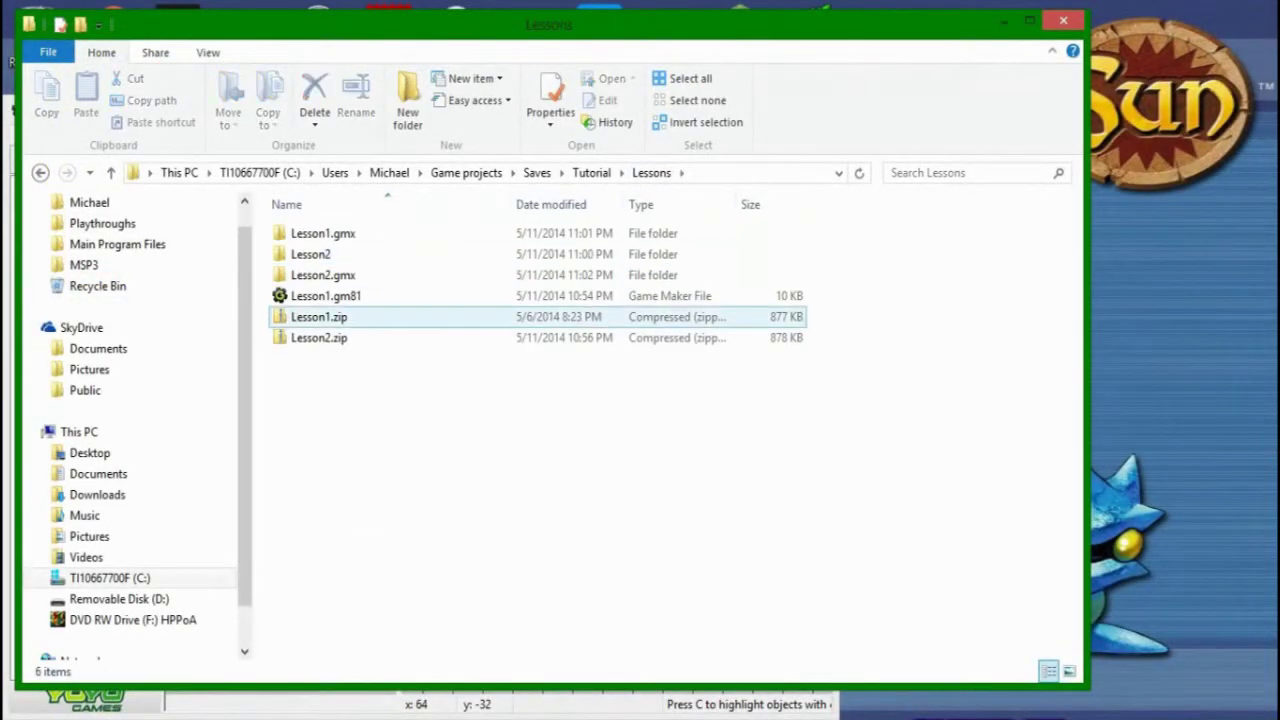
{"action": "left_click", "coordinate": [322, 233]}
{"action": "double_click", "coordinate": [322, 275]}
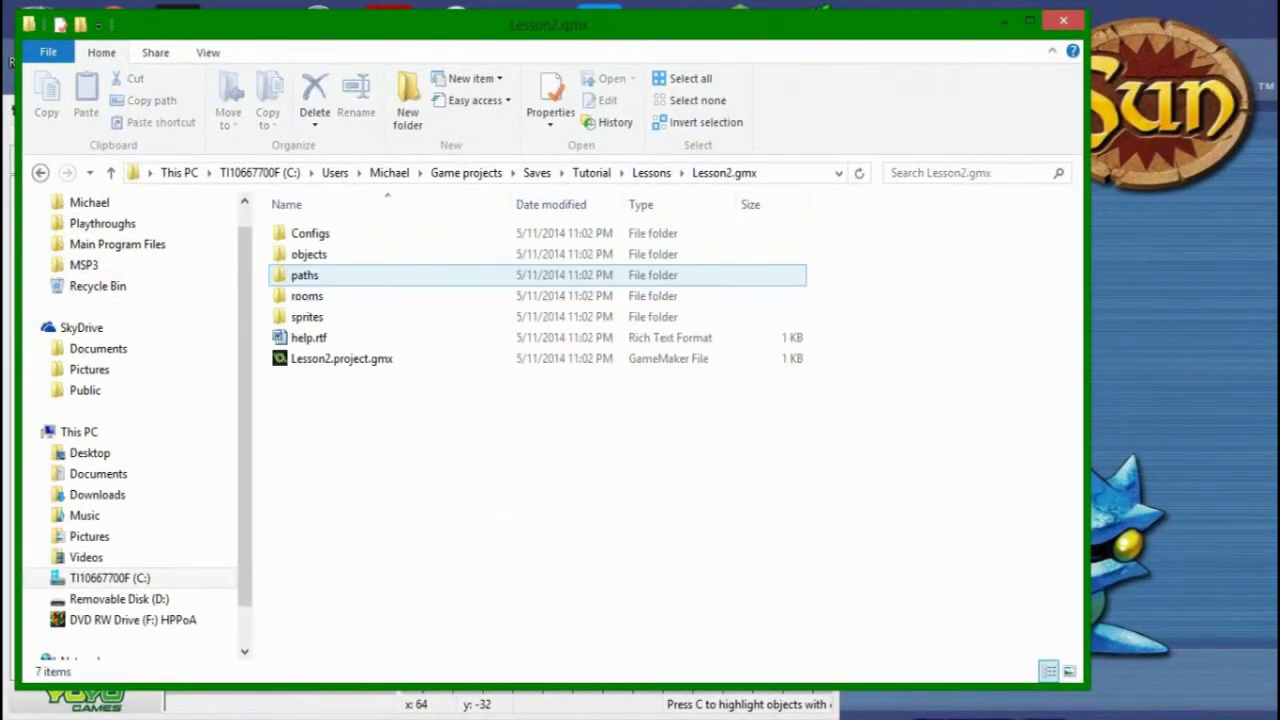
{"action": "left_click_drag", "start_coordinate": [895, 511], "coordinate": [256, 217]}
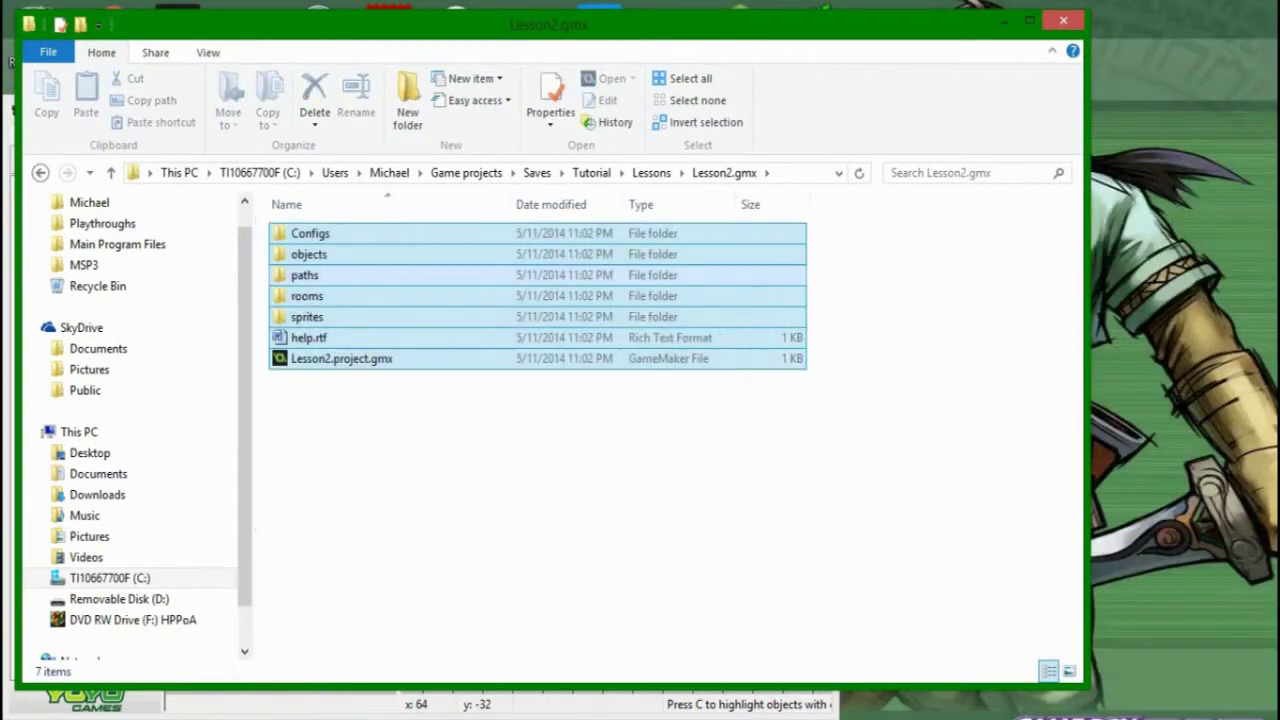
{"action": "left_click", "coordinate": [620, 420]}
- Compare the single Lesson1.gm81 file in the Lessons folder with the Lesson2.gmx project folder
{"action": "left_click", "coordinate": [652, 173]}
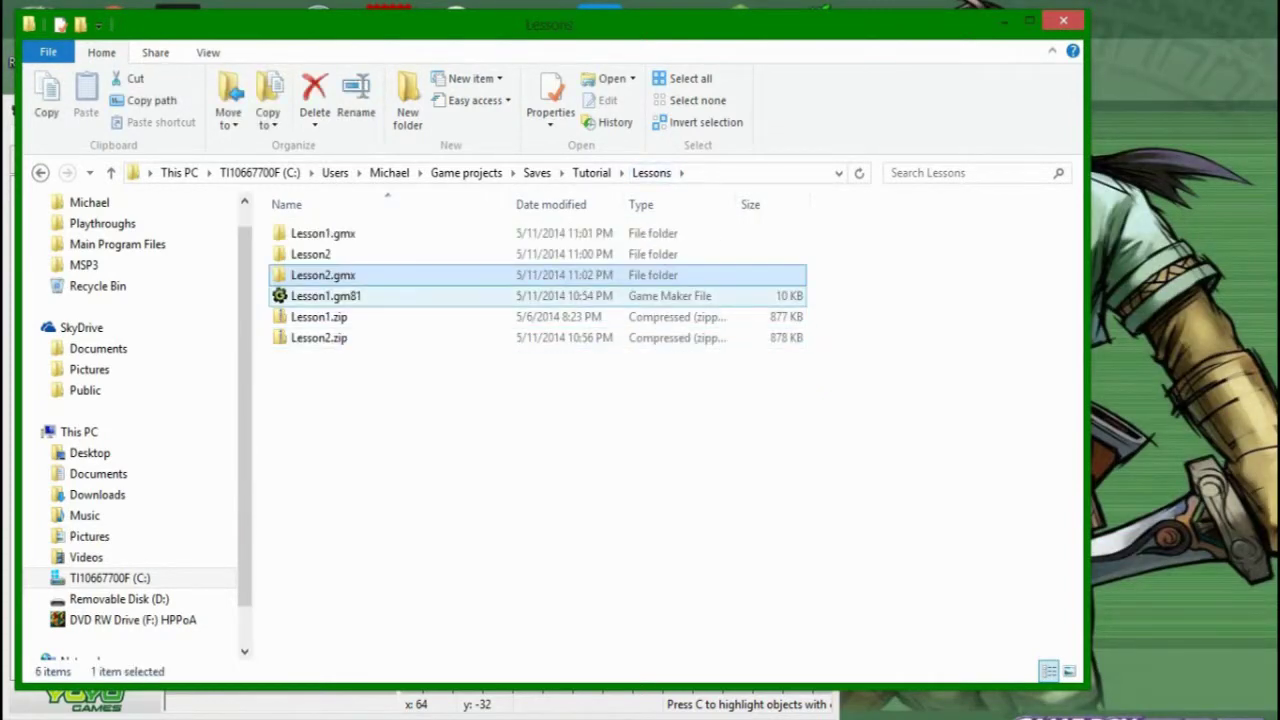
{"action": "left_click", "coordinate": [326, 296]}
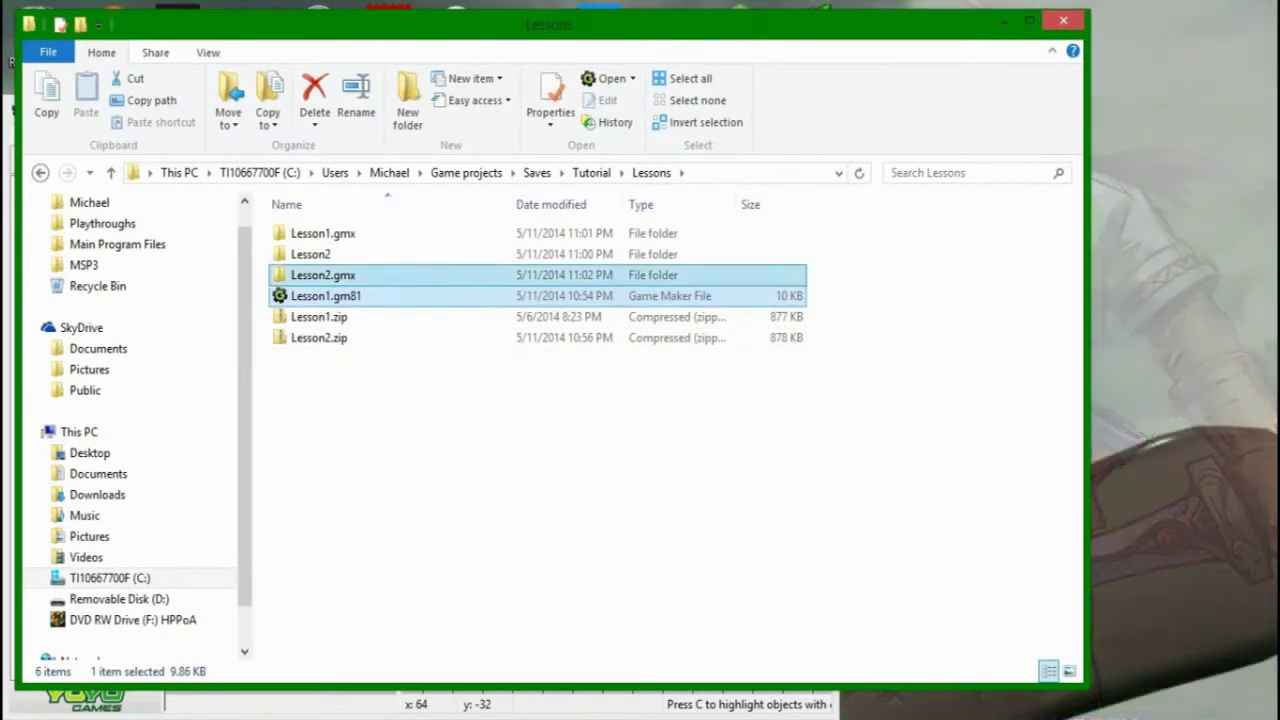
{"action": "double_click", "coordinate": [322, 275]}
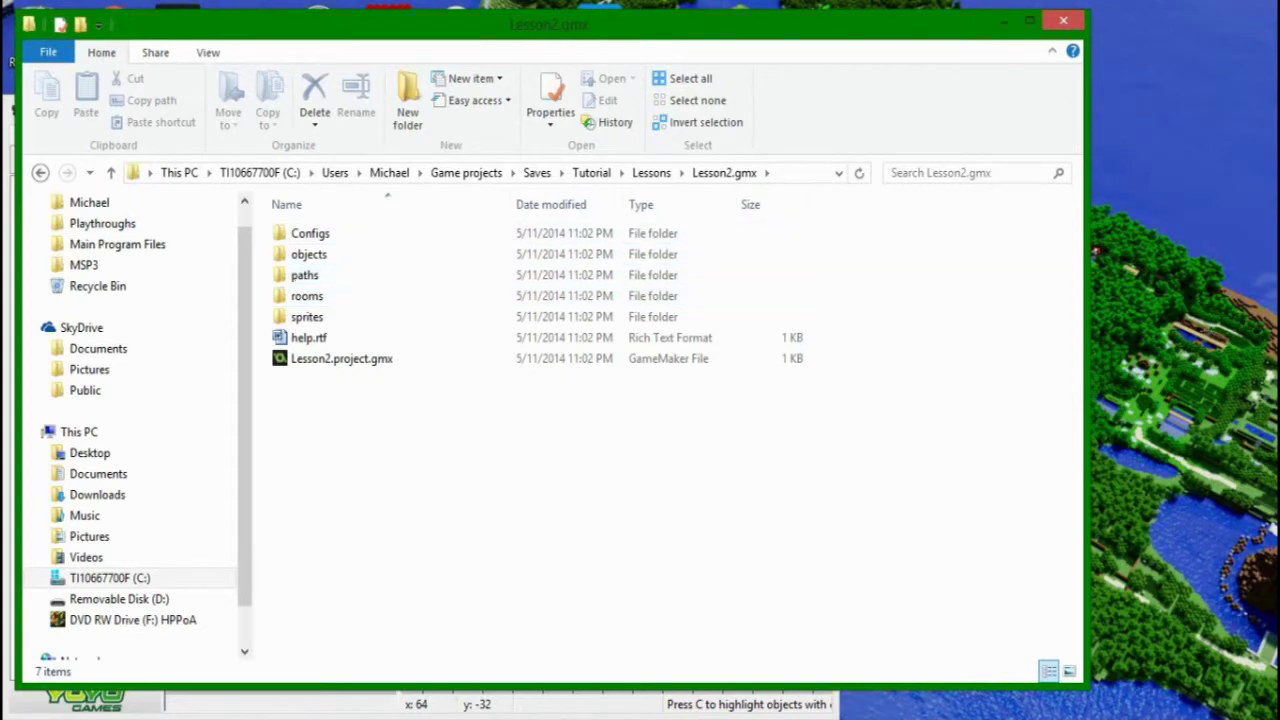
{"action": "left_click", "coordinate": [651, 172]}
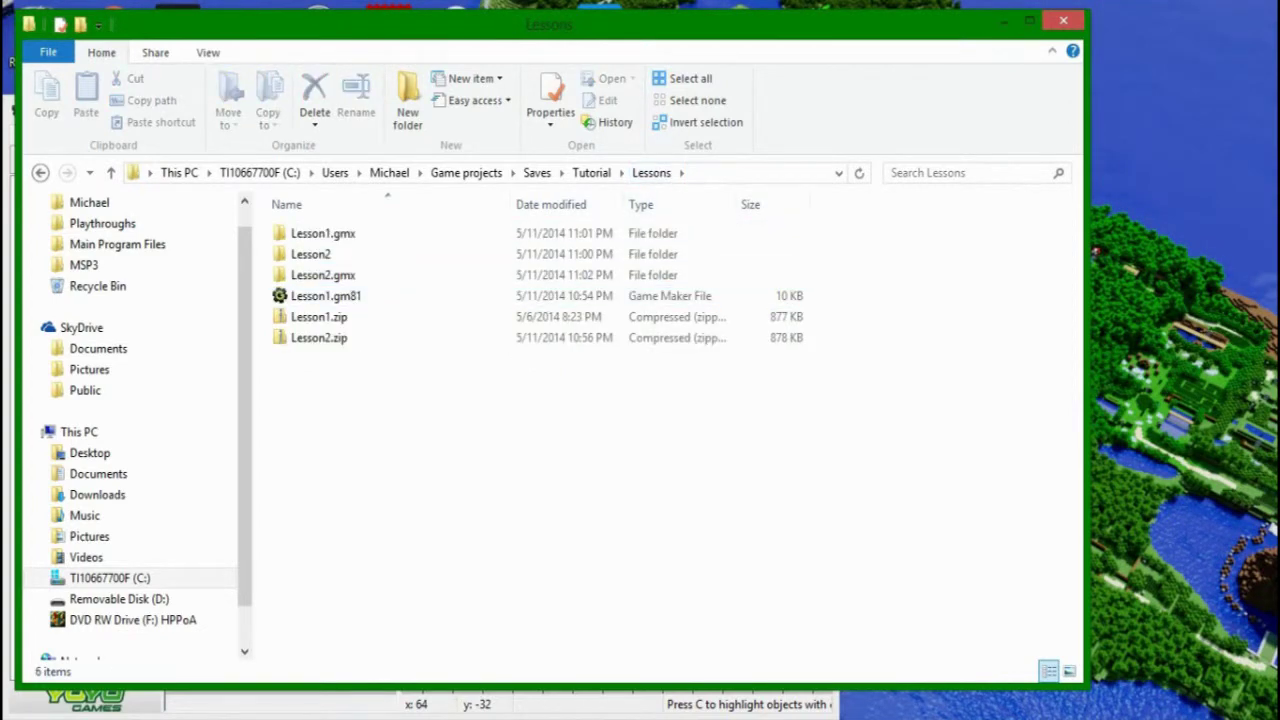
{"action": "mouse_move", "coordinate": [650, 24]}
{"action": "left_mouse_down"}
{"action": "mouse_move", "coordinate": [694, 22]}
{"action": "mouse_move", "coordinate": [646, 7]}
{"action": "mouse_move", "coordinate": [642, 17]}
{"action": "left_mouse_up"}
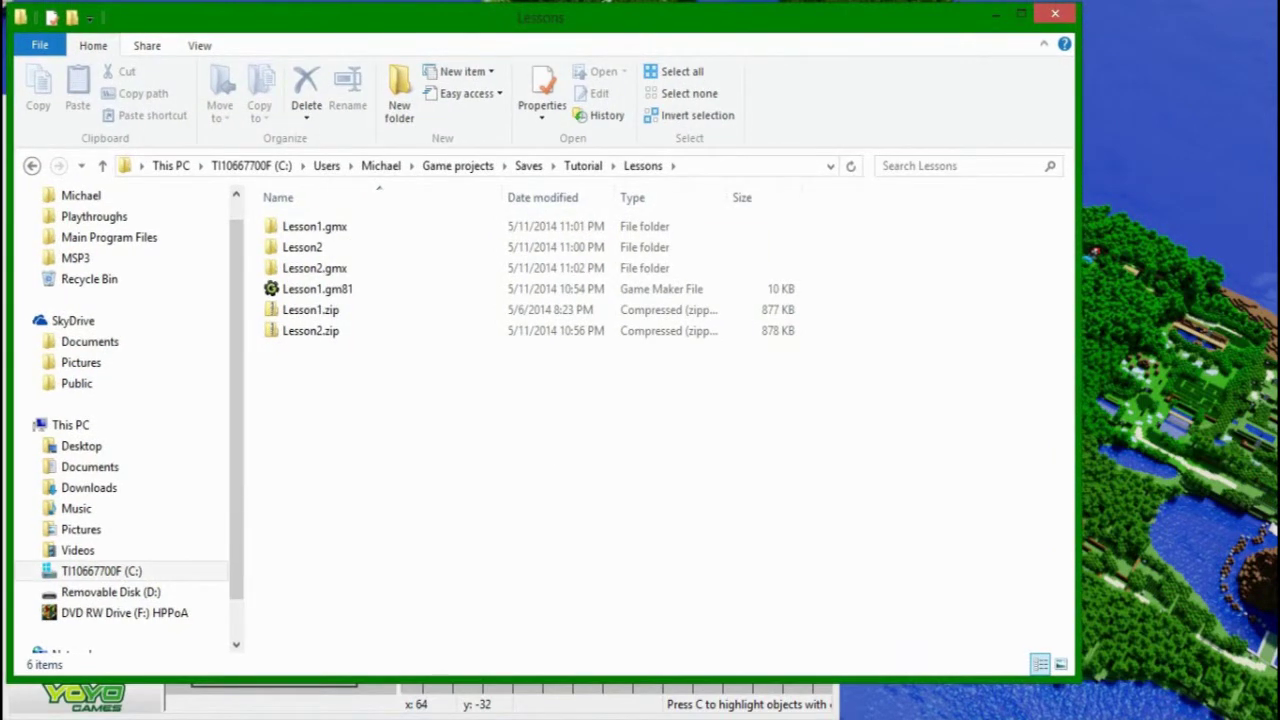
- Reopen the Lesson2.gmx folder and examine its Lesson2.project.gmx file
{"action": "double_click", "coordinate": [424, 270]}
{"action": "left_click", "coordinate": [424, 270]}
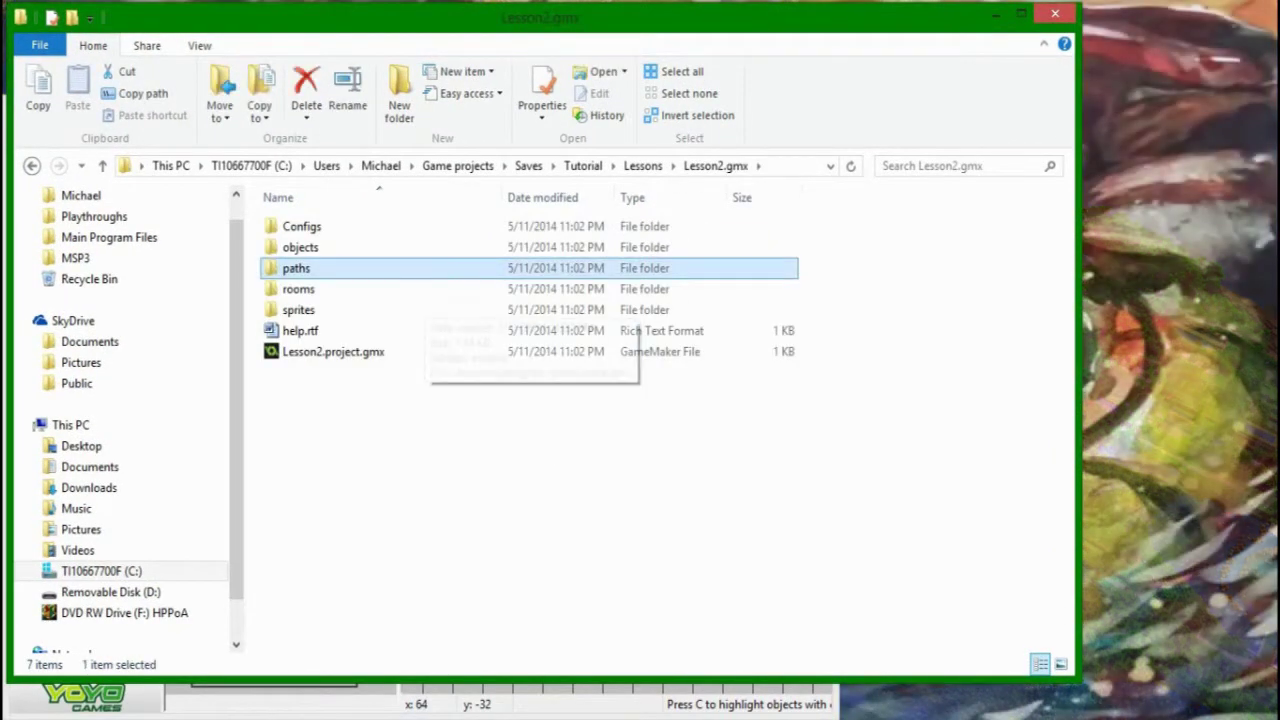
{"action": "left_click", "coordinate": [415, 352]}
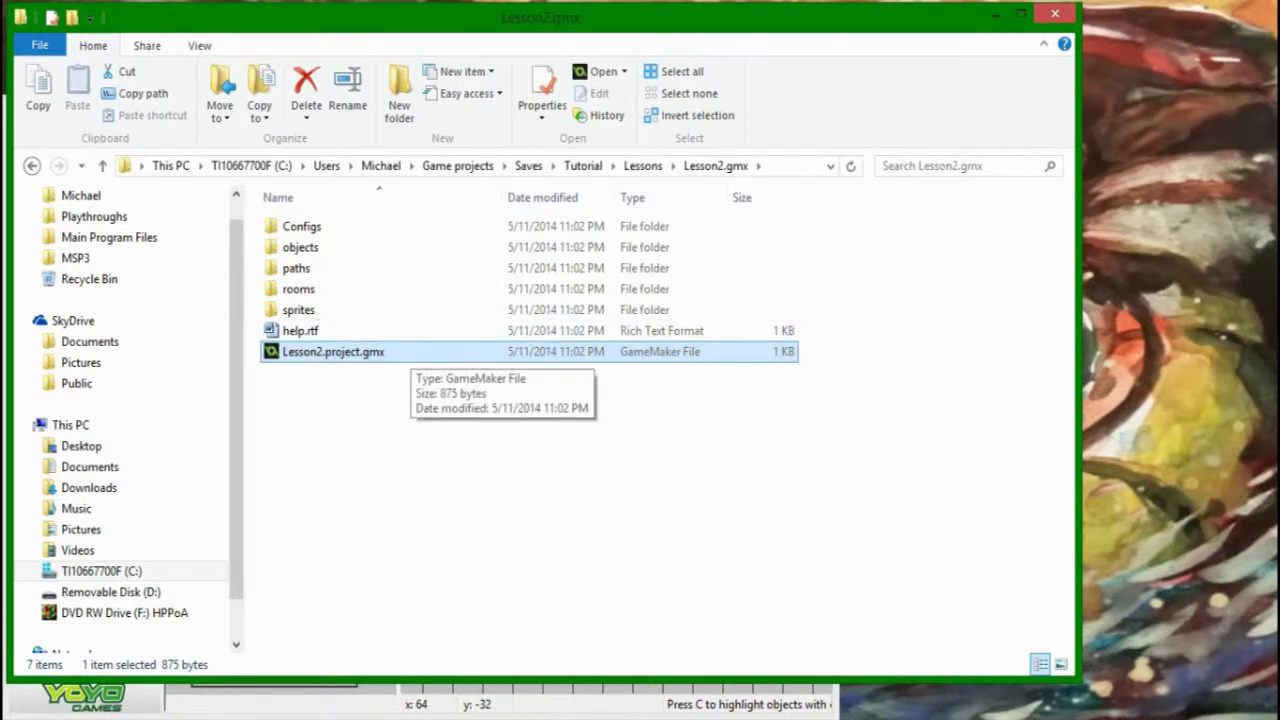
{"action": "left_click", "coordinate": [408, 352]}
{"action": "left_click", "coordinate": [450, 430]}
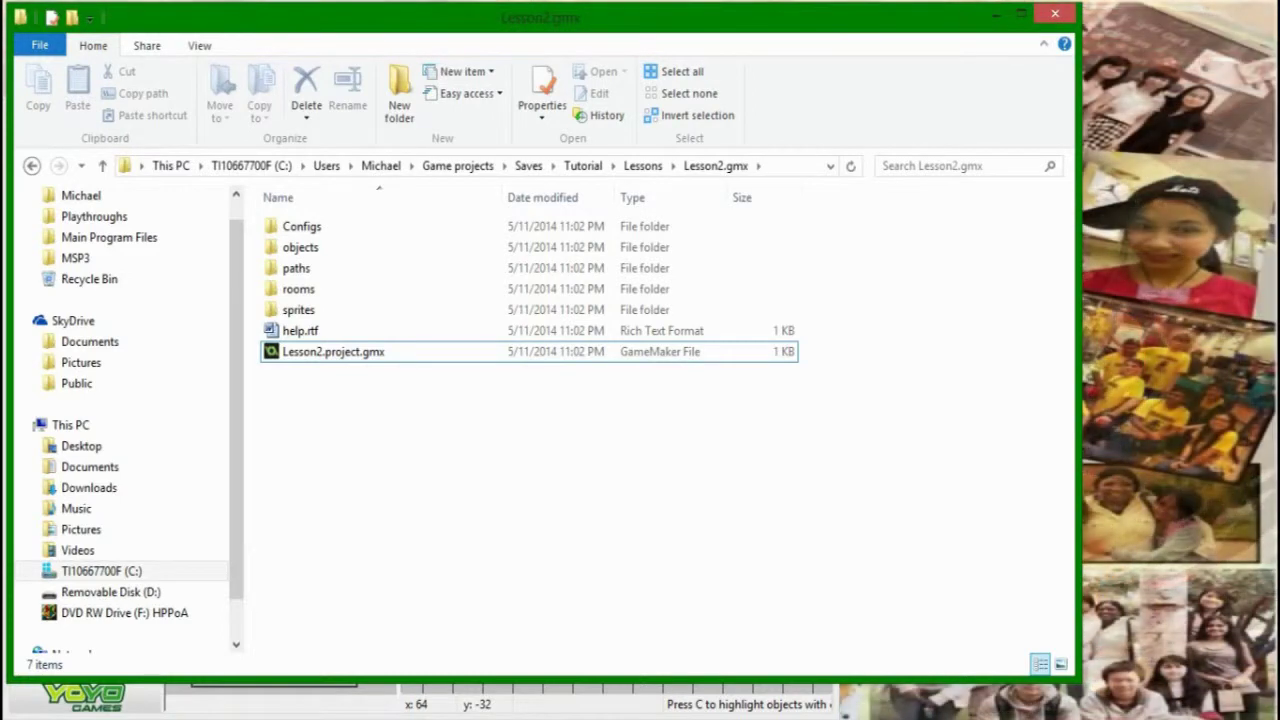
{"action": "left_click", "coordinate": [400, 352]}
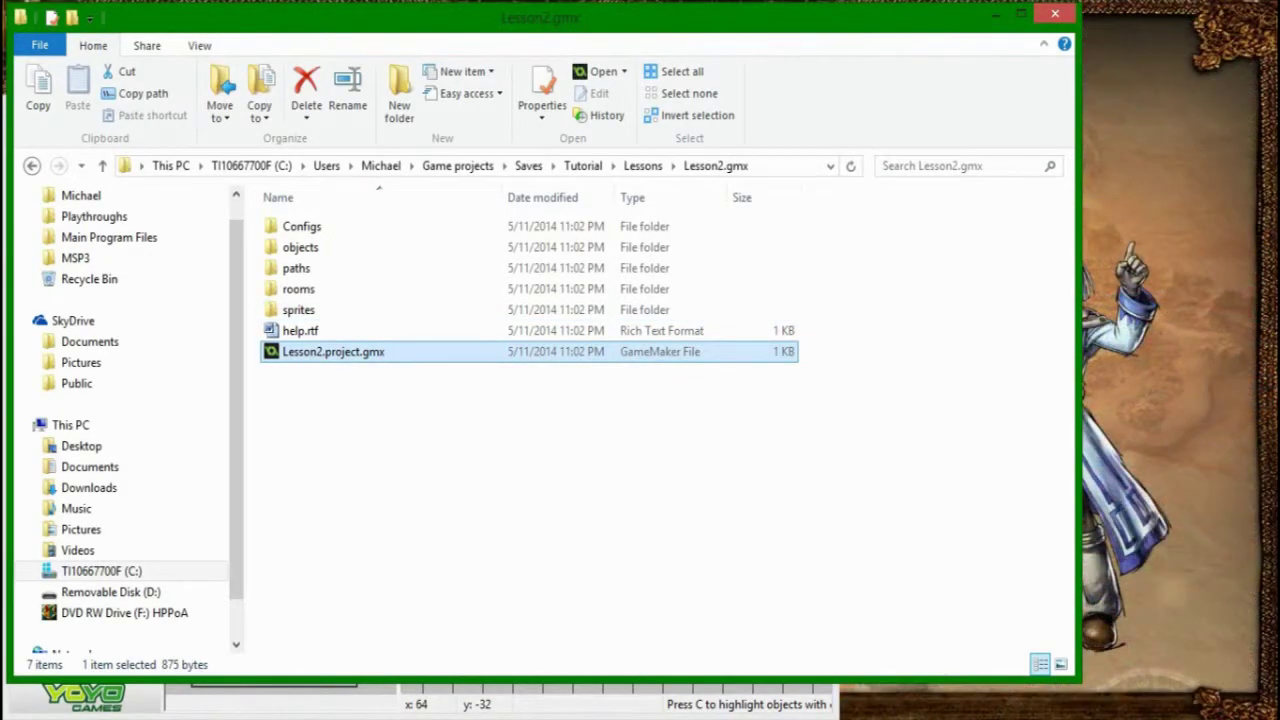
{"action": "left_click", "coordinate": [560, 440]}
{"action": "right_click", "coordinate": [507, 467]}
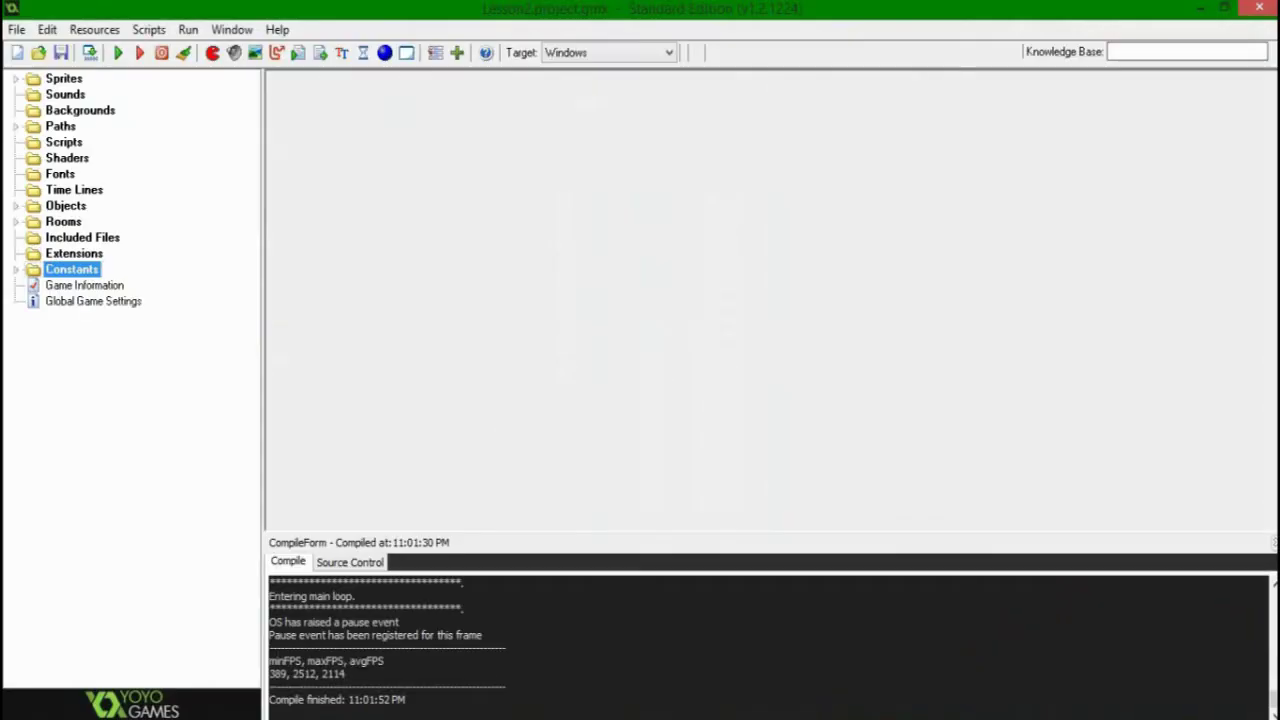
- Switch to GameMaker: Studio and export the project to the Lessons folder as the compressed file Lesson2.gmz
{"action": "key", "text": "alt+f"}
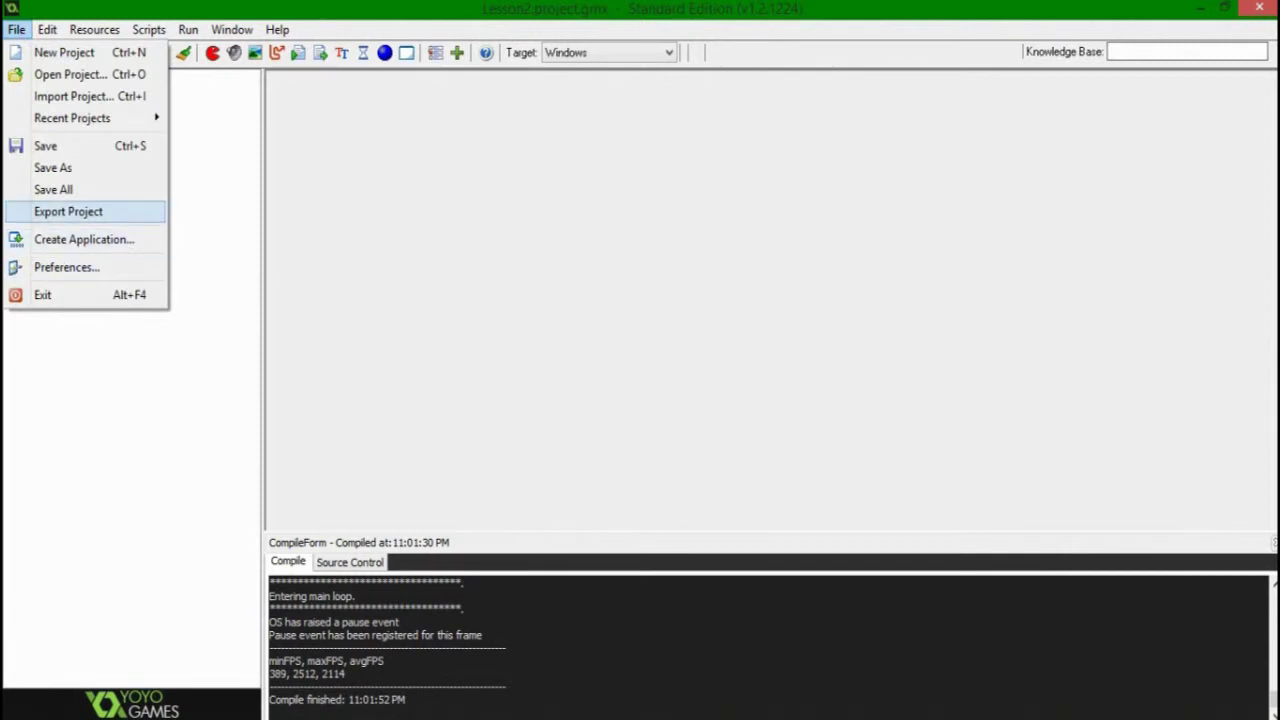
{"action": "key", "text": "Return"}
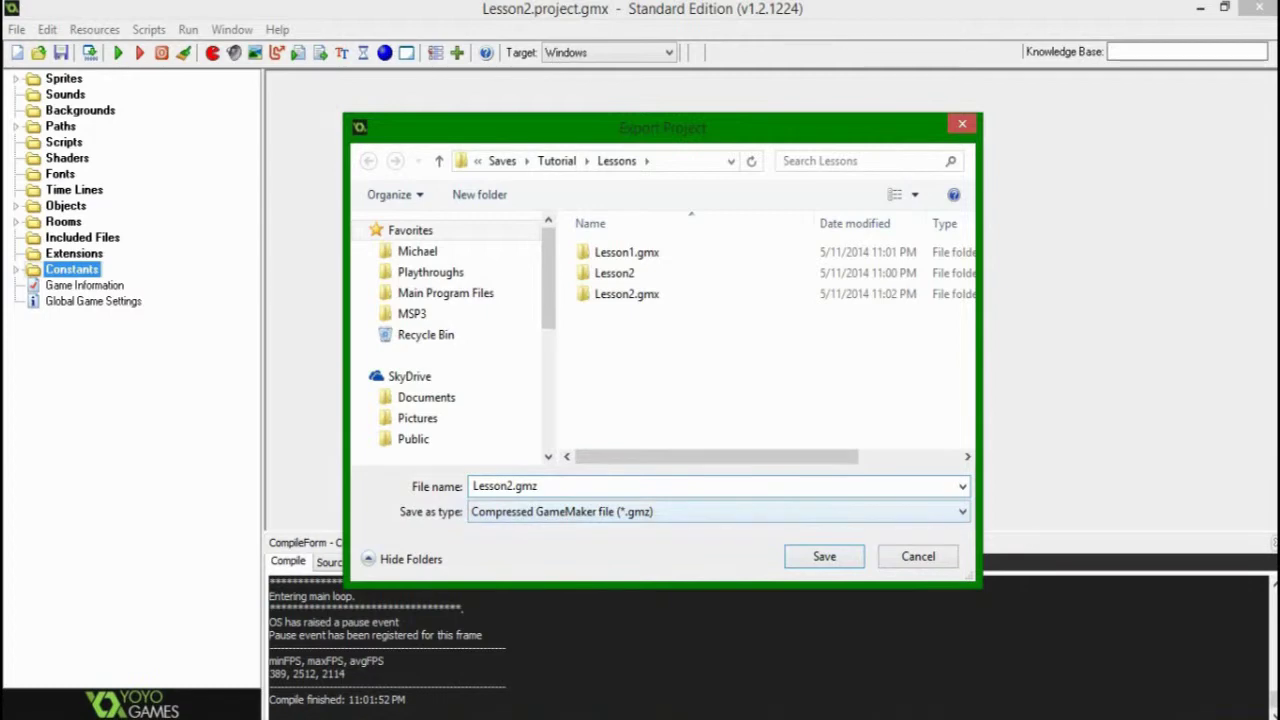
{"action": "key", "text": "Return"}
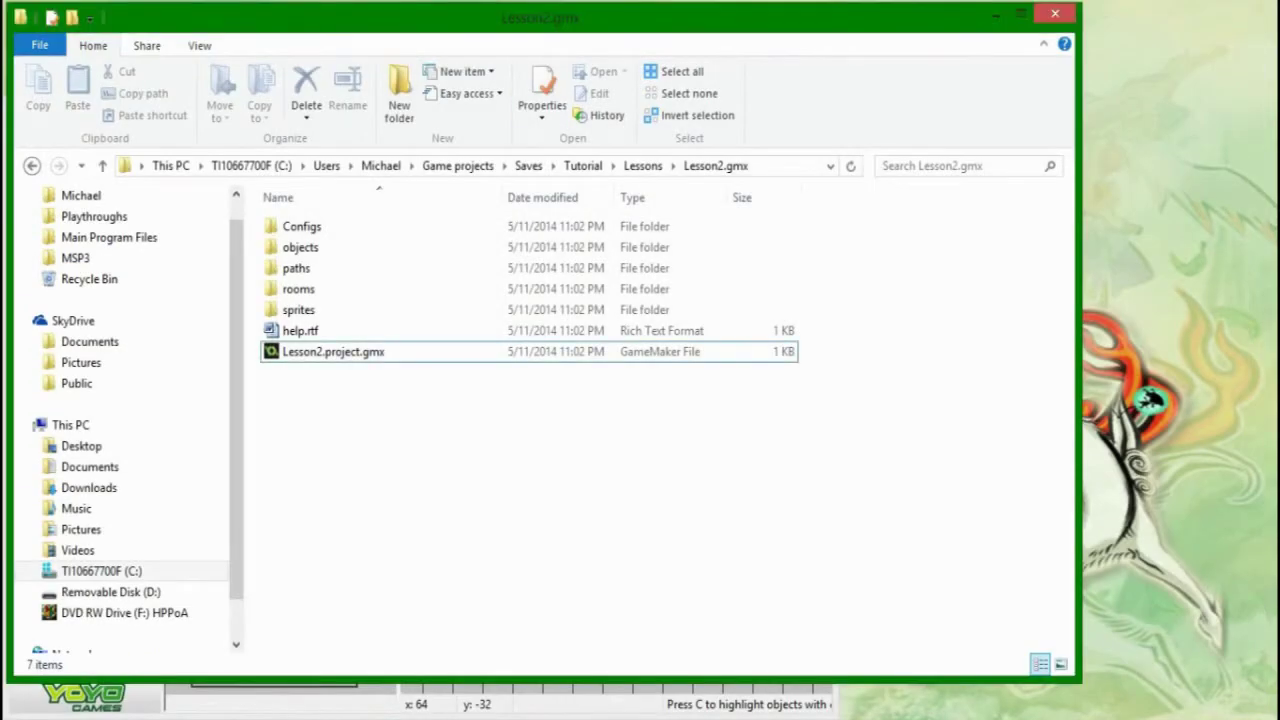
- Return to the Lessons folder in File Explorer and select the exported Lesson2.gmz
{"action": "left_click", "coordinate": [643, 166]}
{"action": "left_click", "coordinate": [448, 331]}
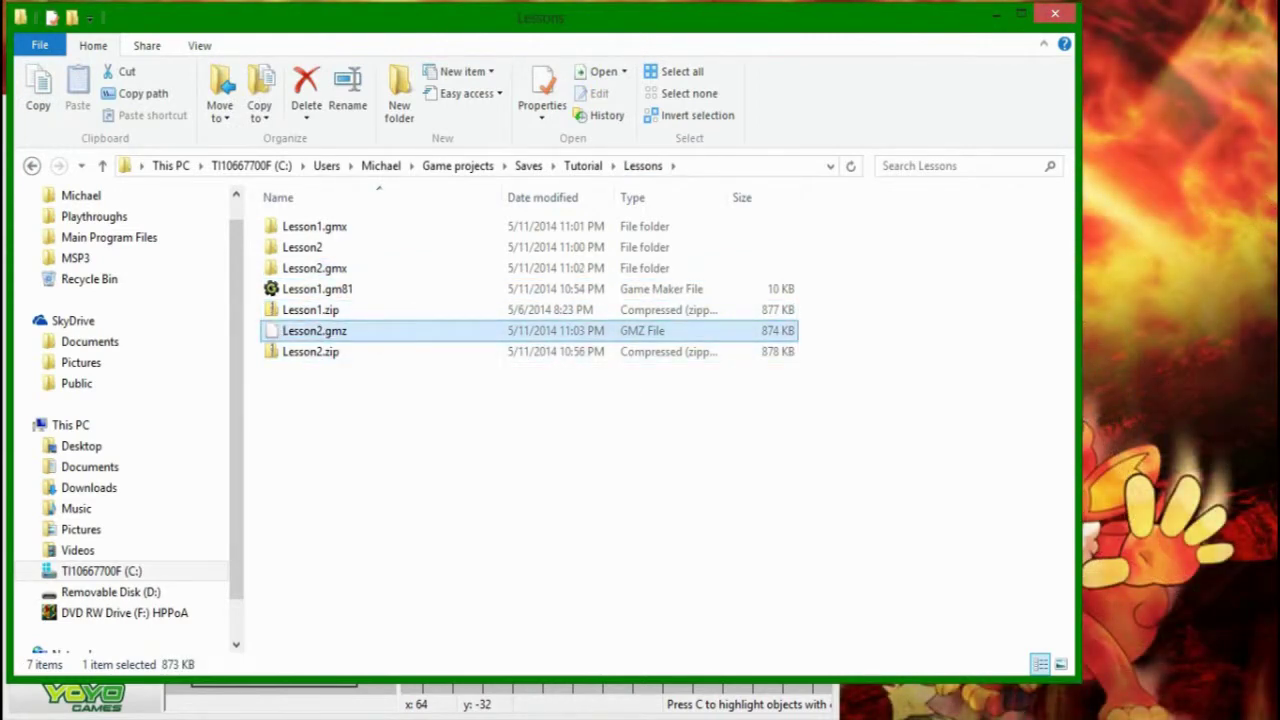
{"action": "left_click_drag", "start_coordinate": [460, 522], "coordinate": [843, 529]}
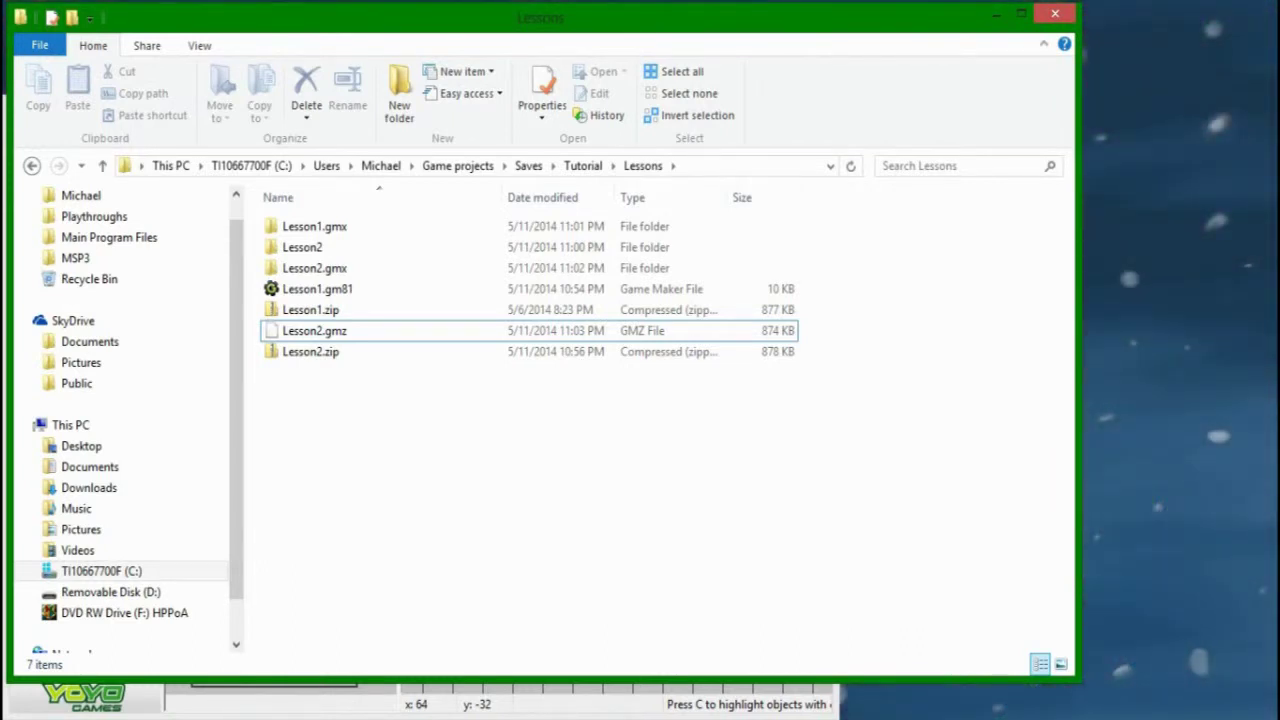
{"action": "left_click_drag", "start_coordinate": [711, 483], "coordinate": [873, 555]}
{"action": "left_click_drag", "start_coordinate": [637, 463], "coordinate": [254, 448]}
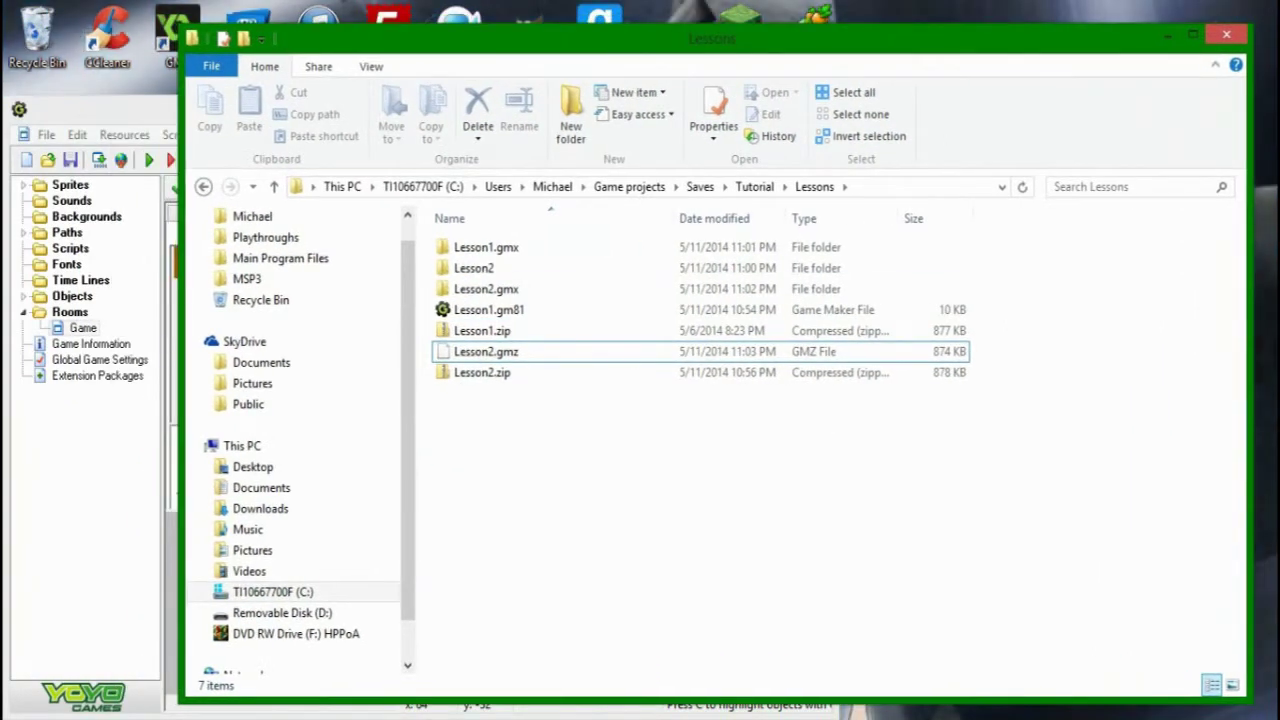
{"action": "left_click_drag", "start_coordinate": [1230, 666], "coordinate": [504, 400]}
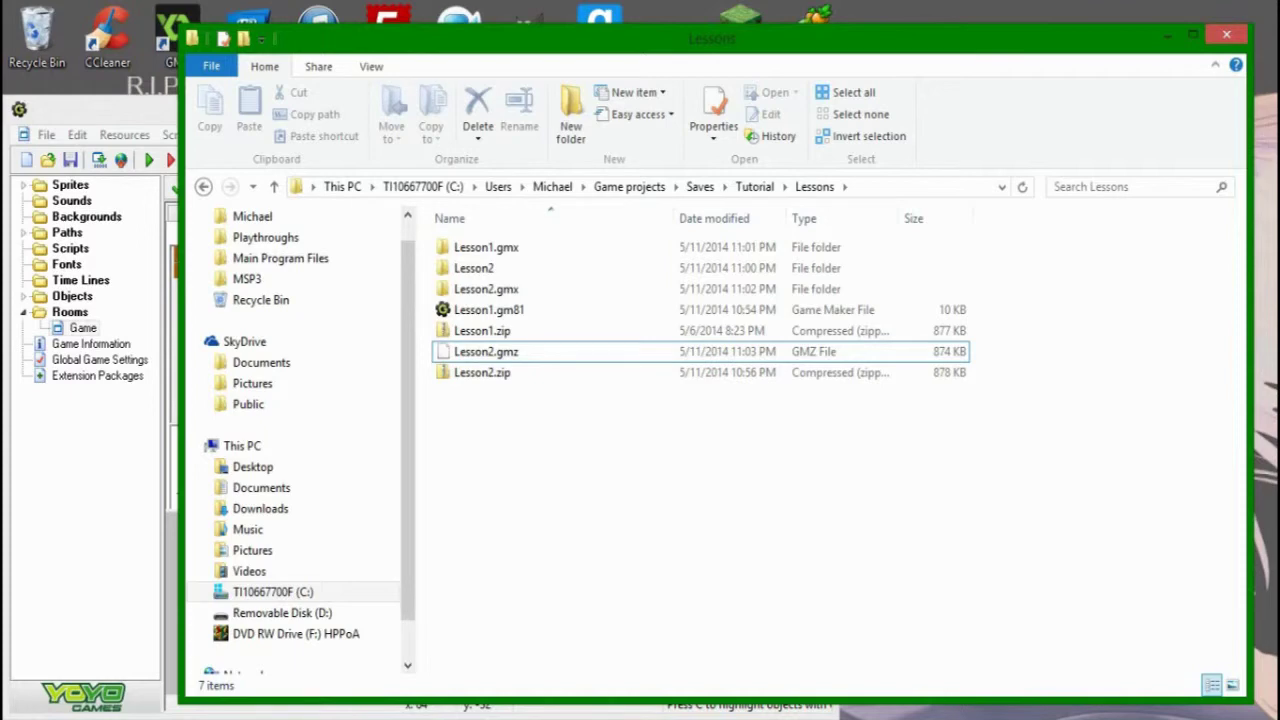
- Switch to the GameMaker 8.1 window with the Game room of Lesson1.gm81 open
{"action": "left_click", "coordinate": [105, 109]}
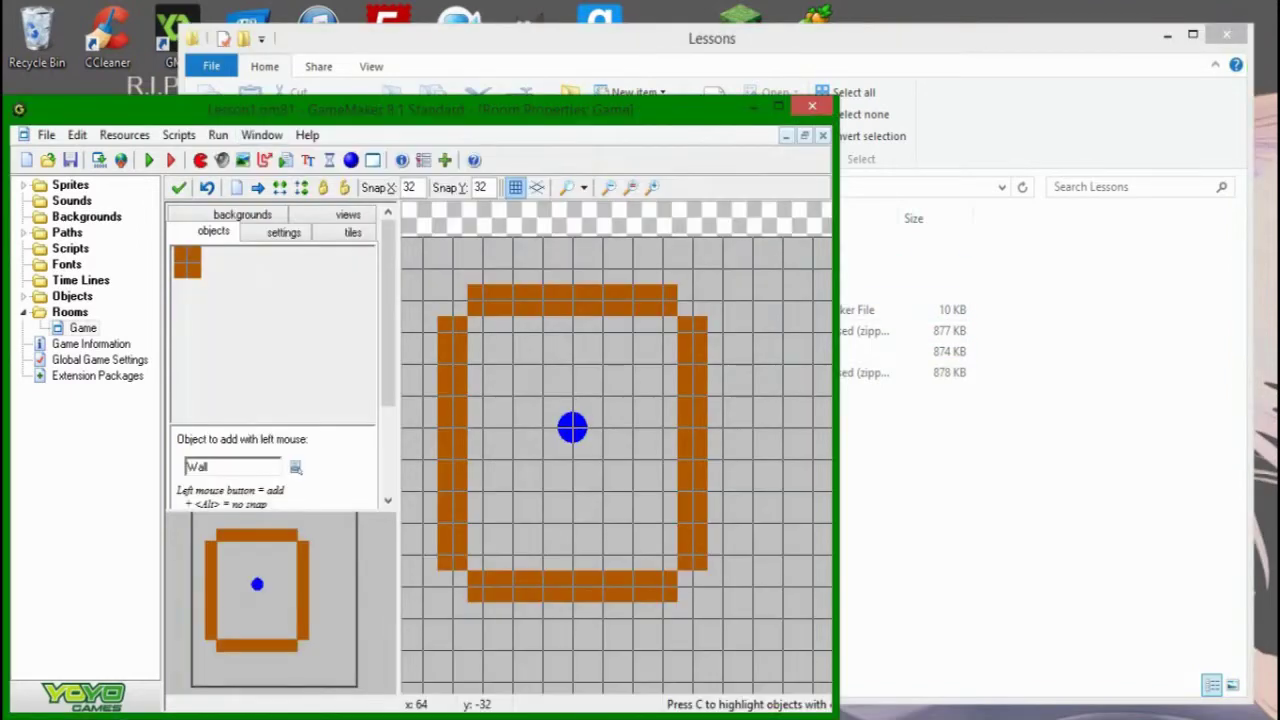